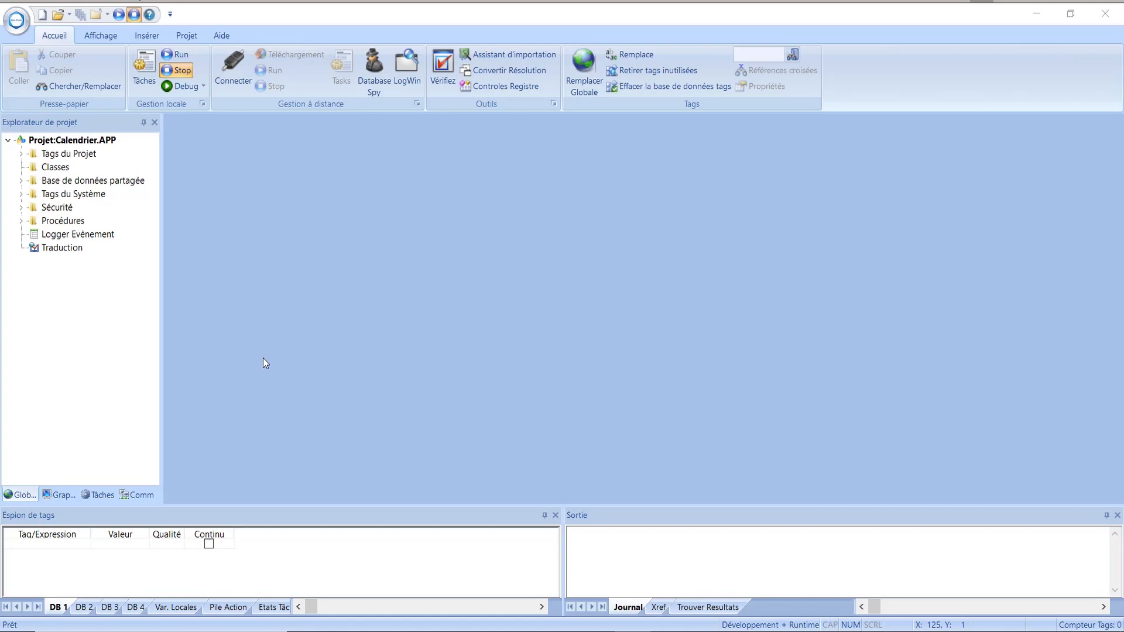
Insert a new Calendrier task worksheet and set its description to Compteurs.
click(102, 495)
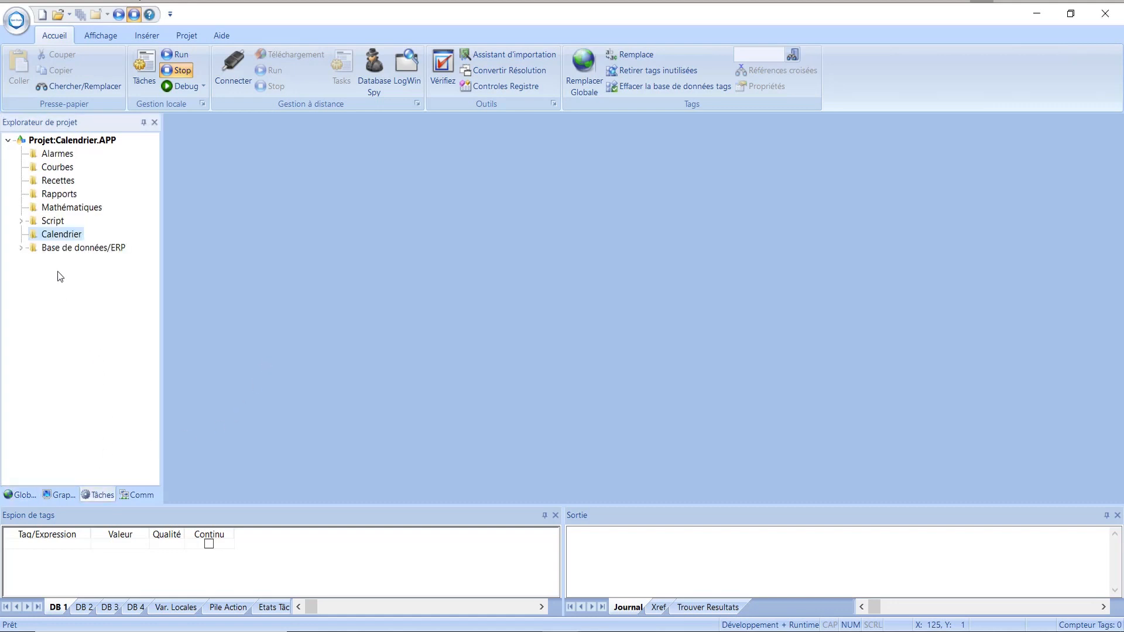
right_click(62, 239)
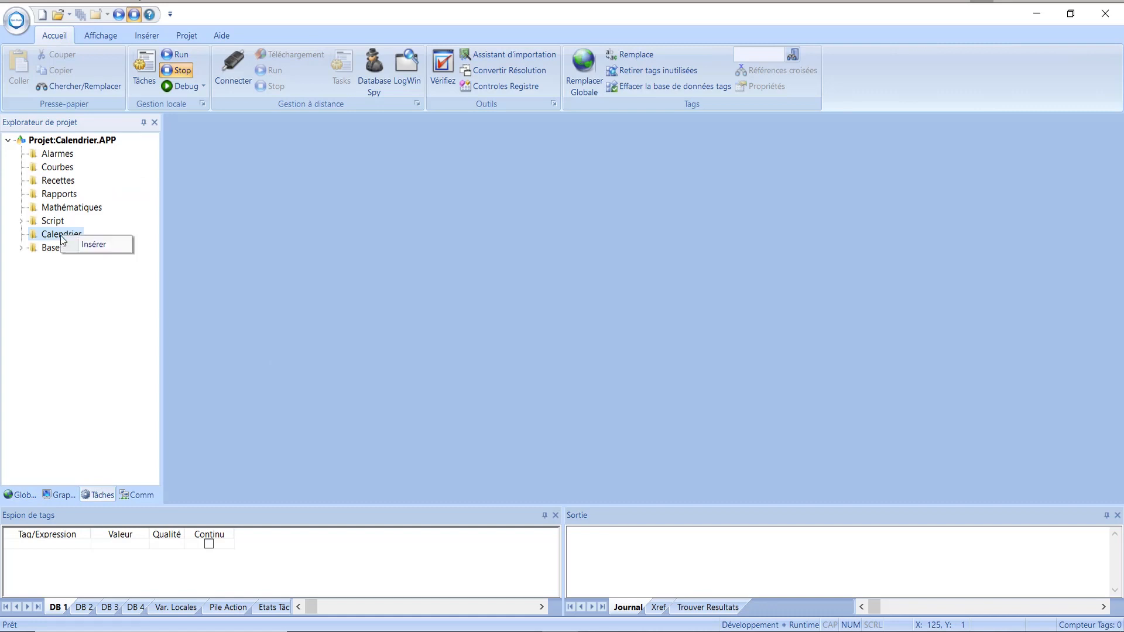
click(108, 249)
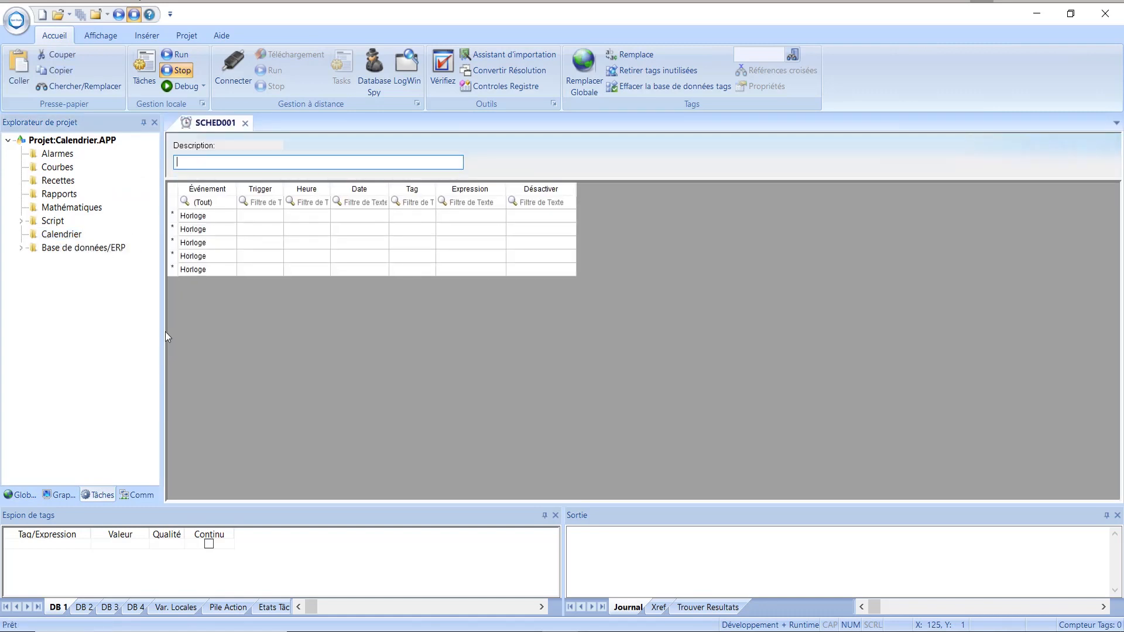
click(148, 37)
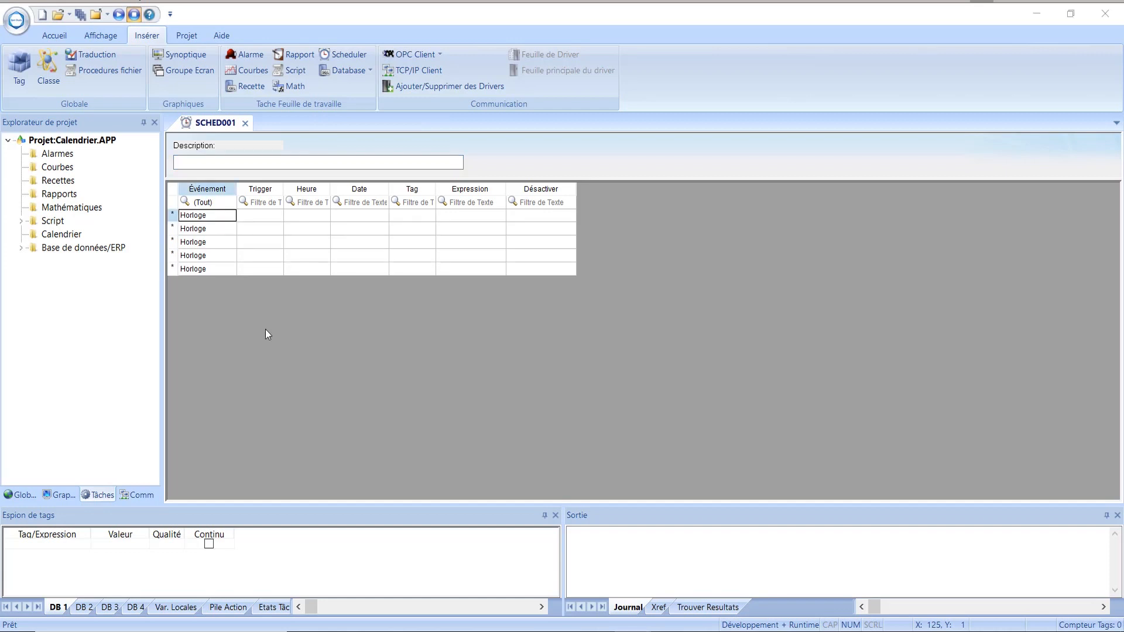
click(213, 157)
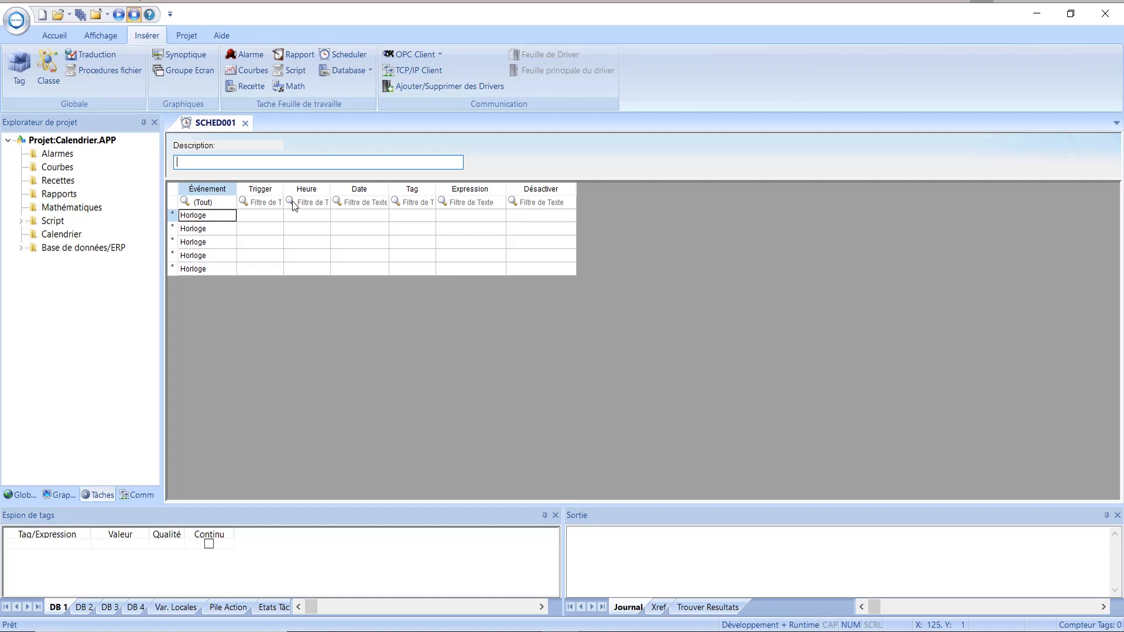
text(Compteurs)
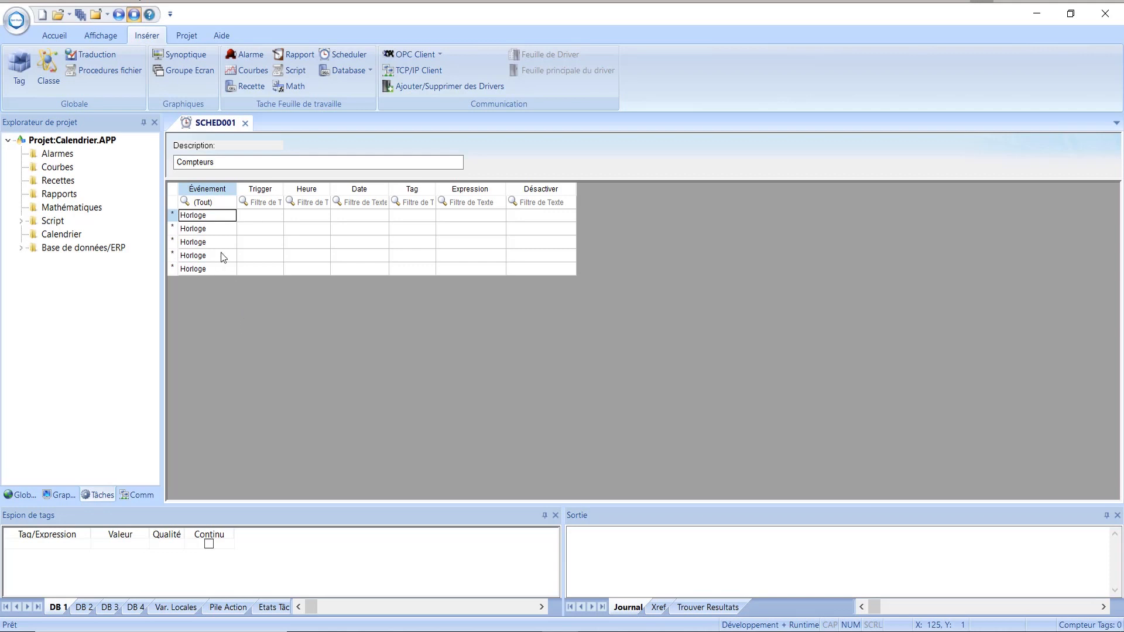
Switch the first row's event type to Calendrier, Horloge and Changement in turn.
click(231, 221)
click(229, 217)
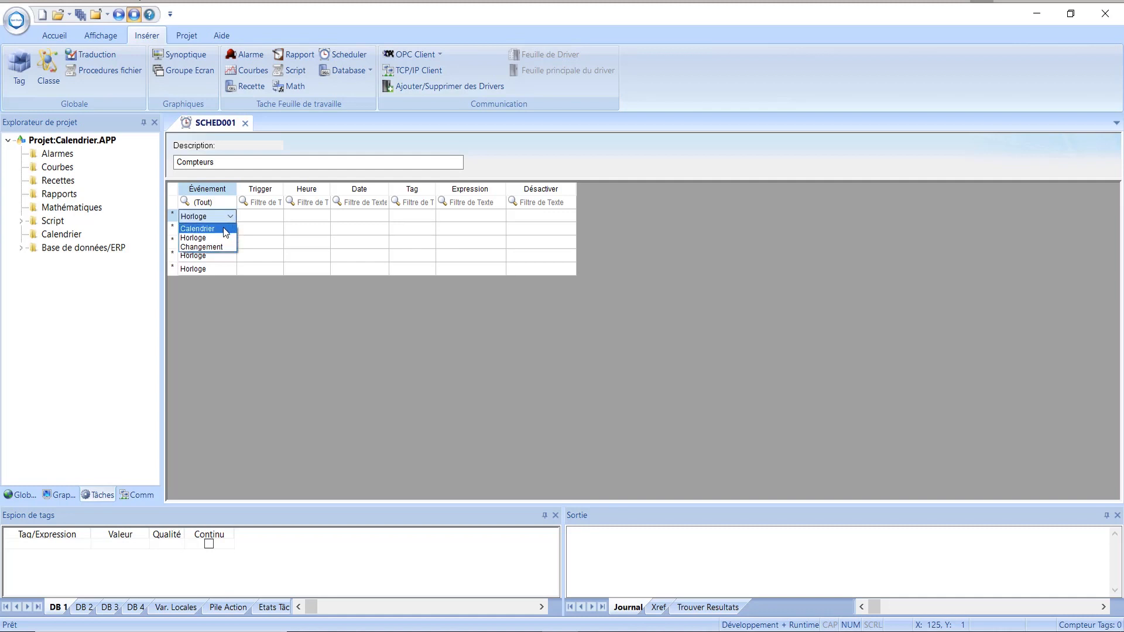
click(225, 229)
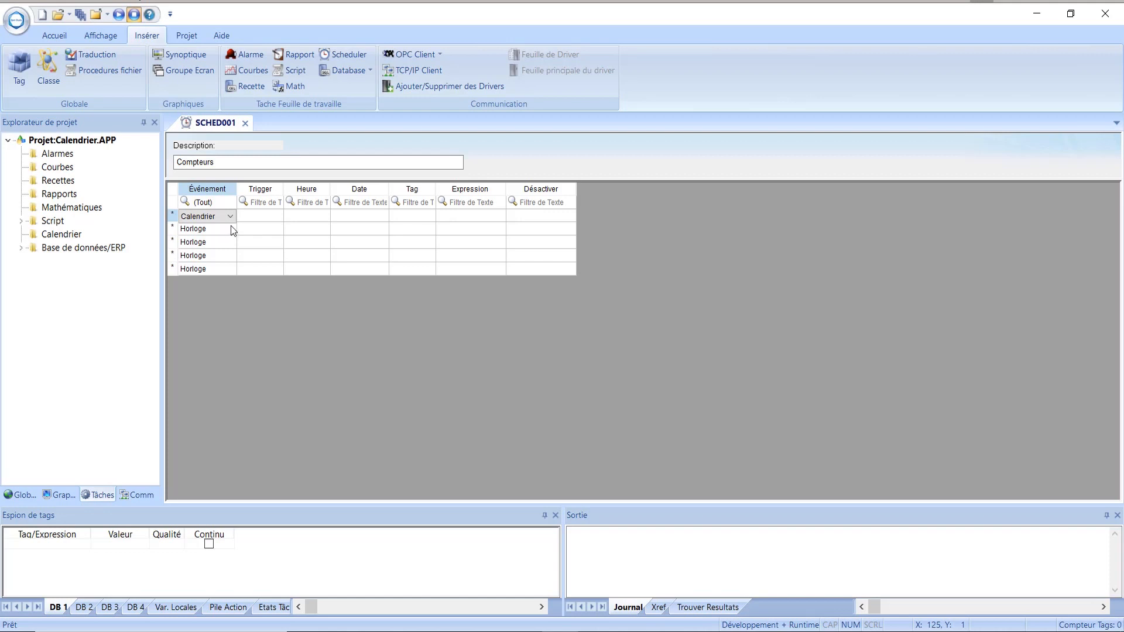
click(230, 216)
click(217, 238)
click(229, 217)
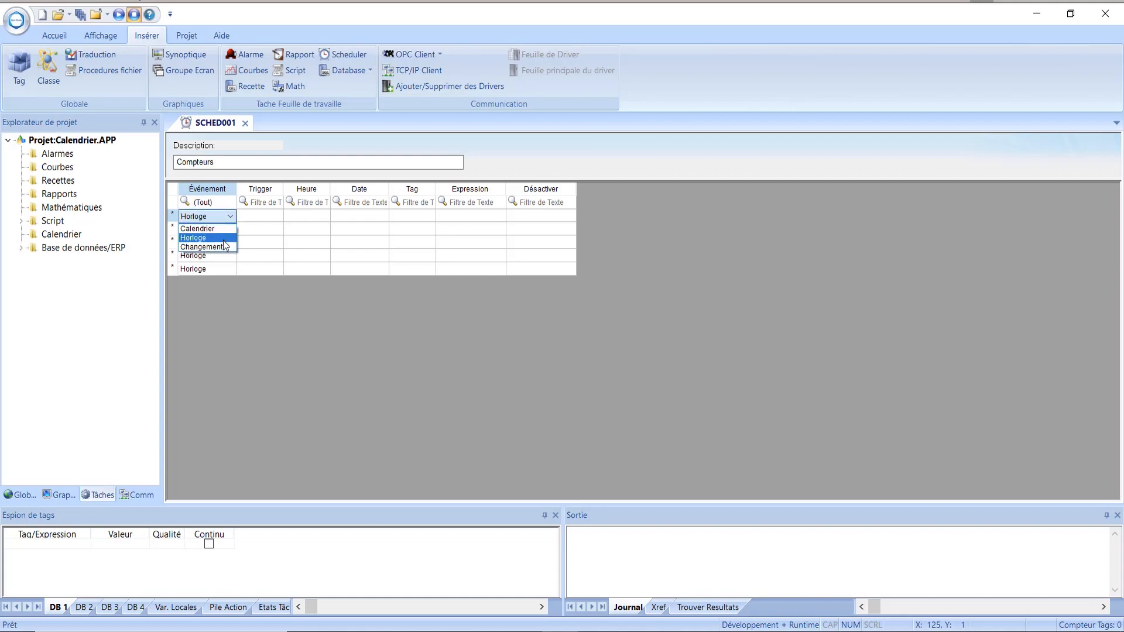
click(224, 246)
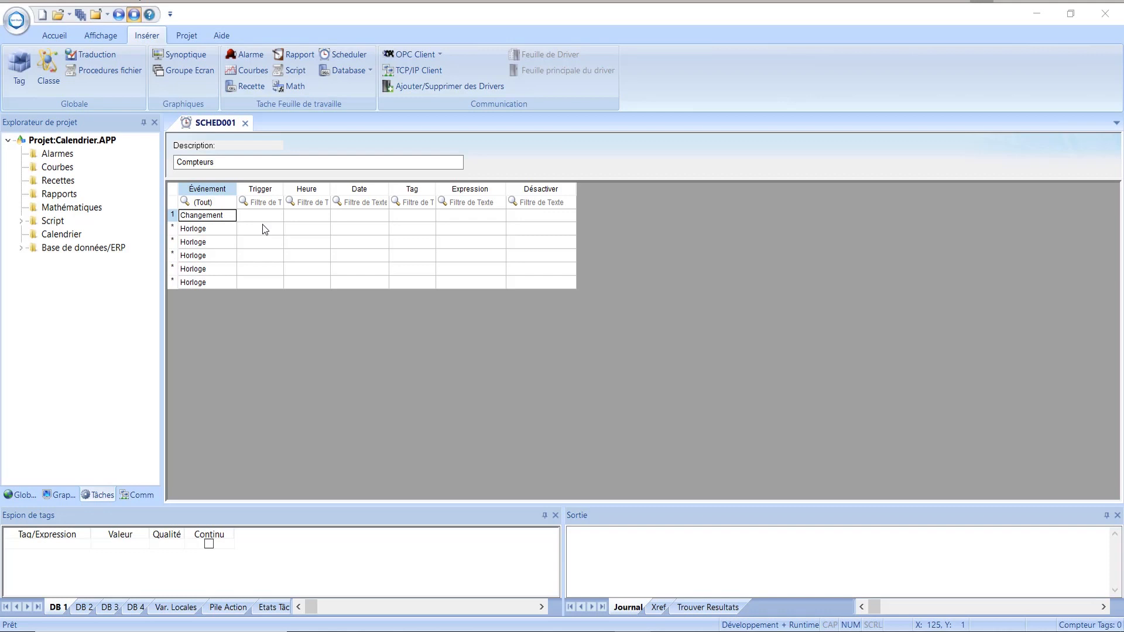
Enter the format HH:MM:SS.ms as the first row's time, clear it, and enter MM/JJ/AAAA as its date.
click(309, 220)
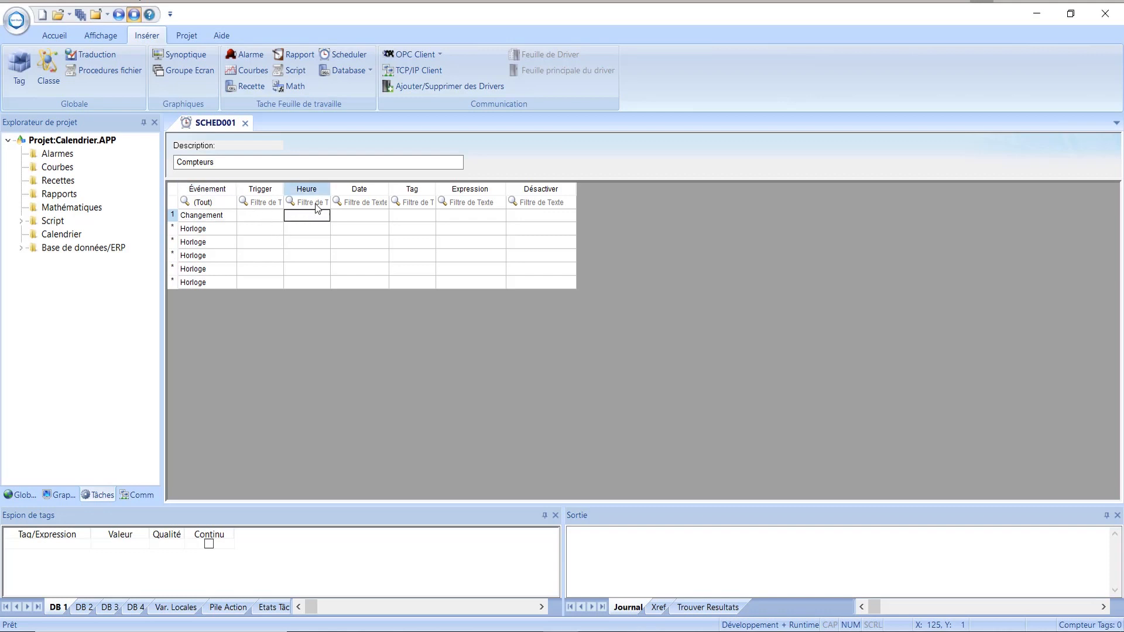
text(HH:MM:SS)
text(.ms)
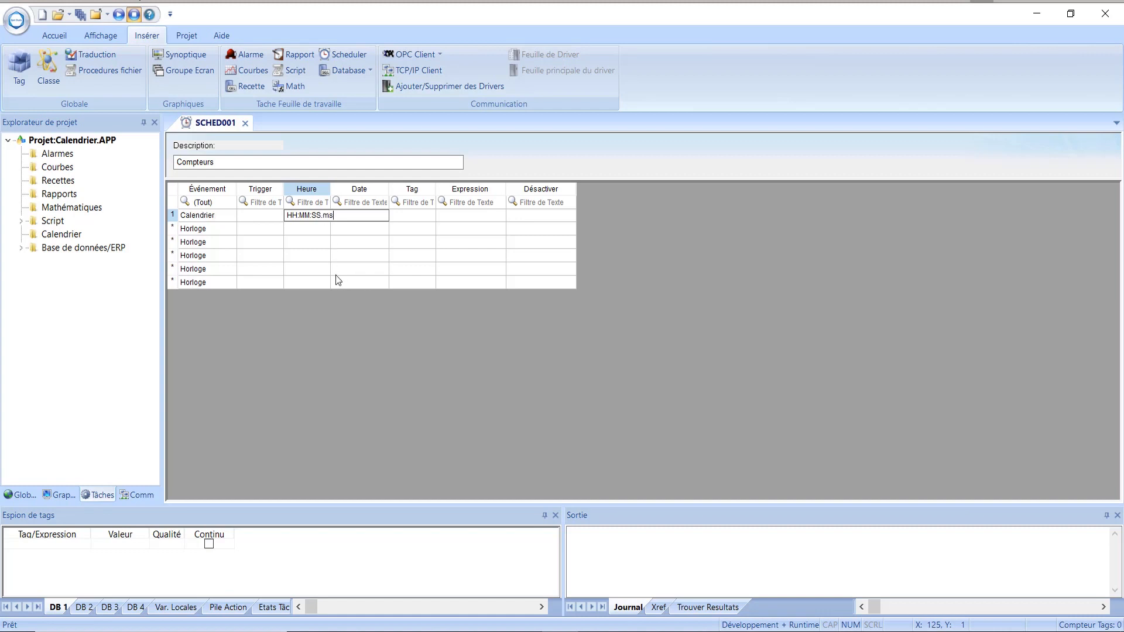
key(BackSpace)
key(BackSpace)
key(BackSpace)
key(BackSpace)
key(BackSpace)
key(BackSpace)
key(BackSpace)
key(BackSpace)
key(BackSpace)
key(BackSpace)
key(BackSpace)
click(342, 220)
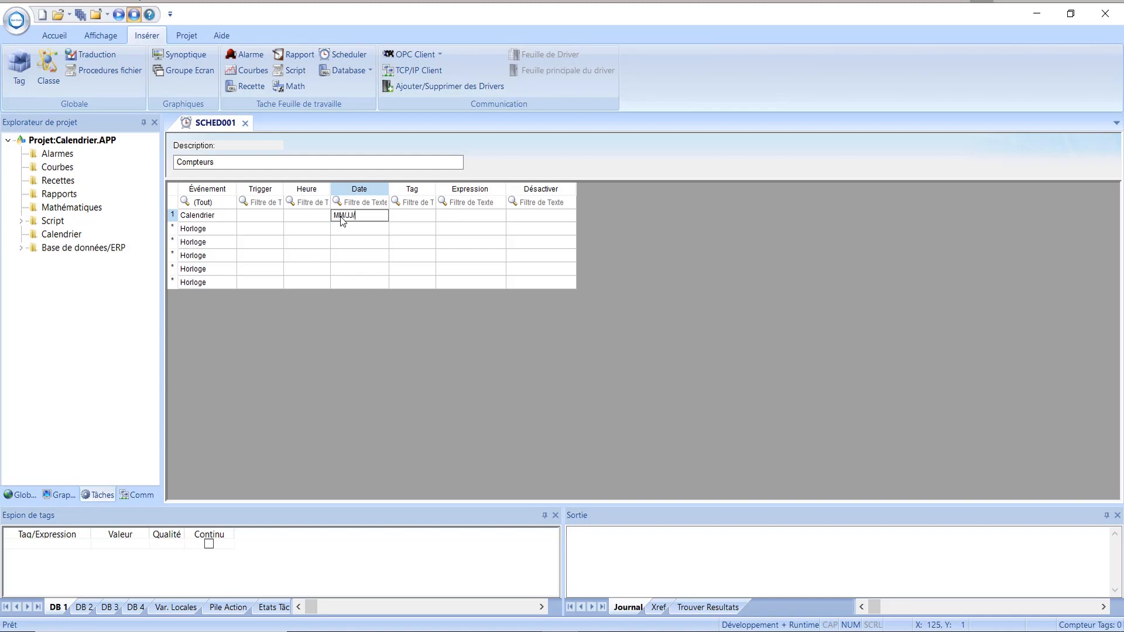
text(AAAA)
Set the first row's event type to Horloge with a time of 00:00:01.
click(221, 215)
click(224, 216)
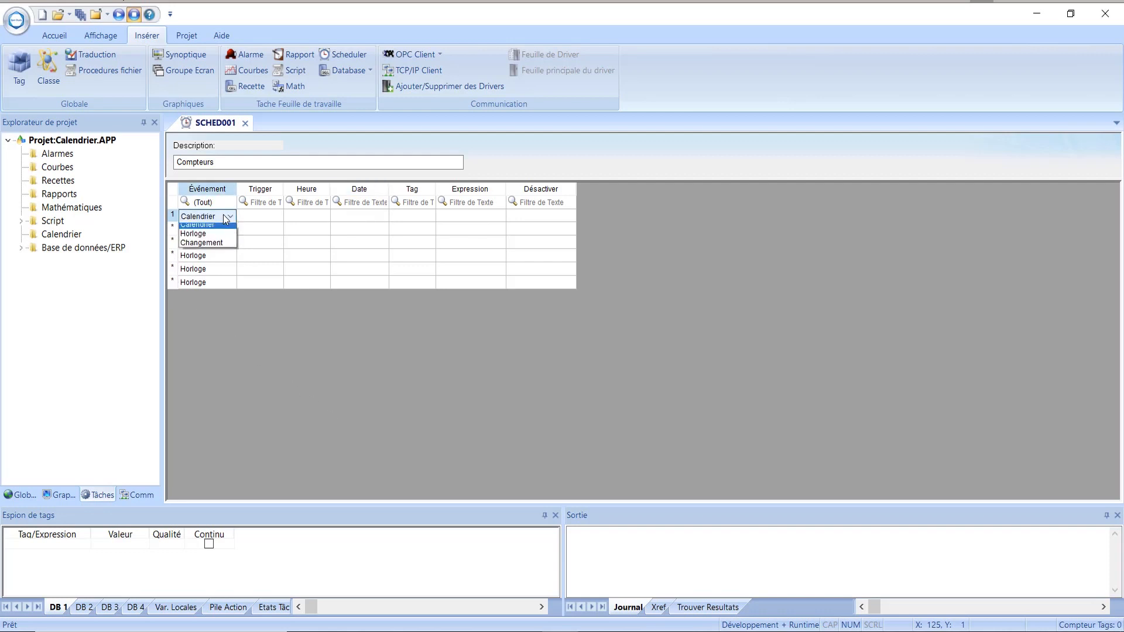
click(209, 238)
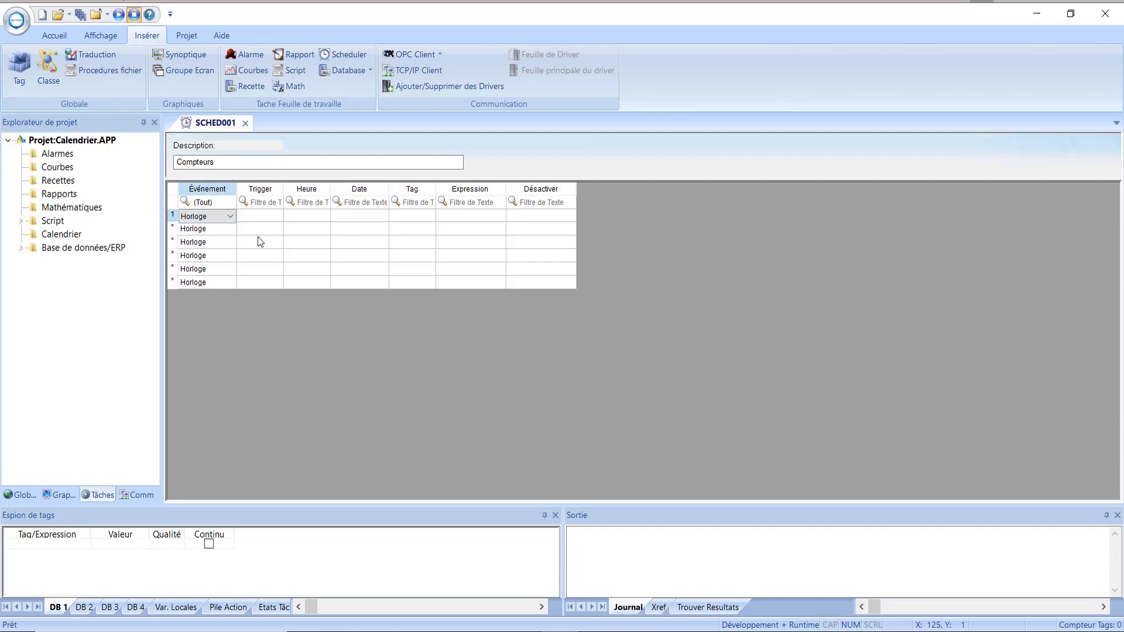
click(296, 217)
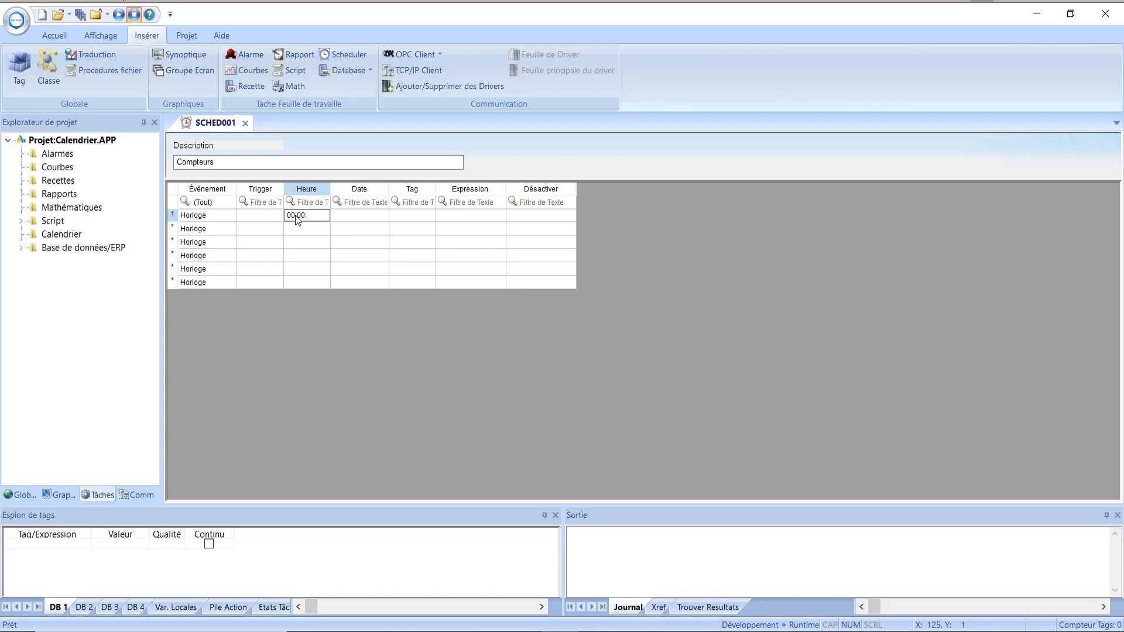
text(01)
Assign the first row a new Entier tag compteur1 with Serveur access and give it the expression compteur1+10.
click(399, 221)
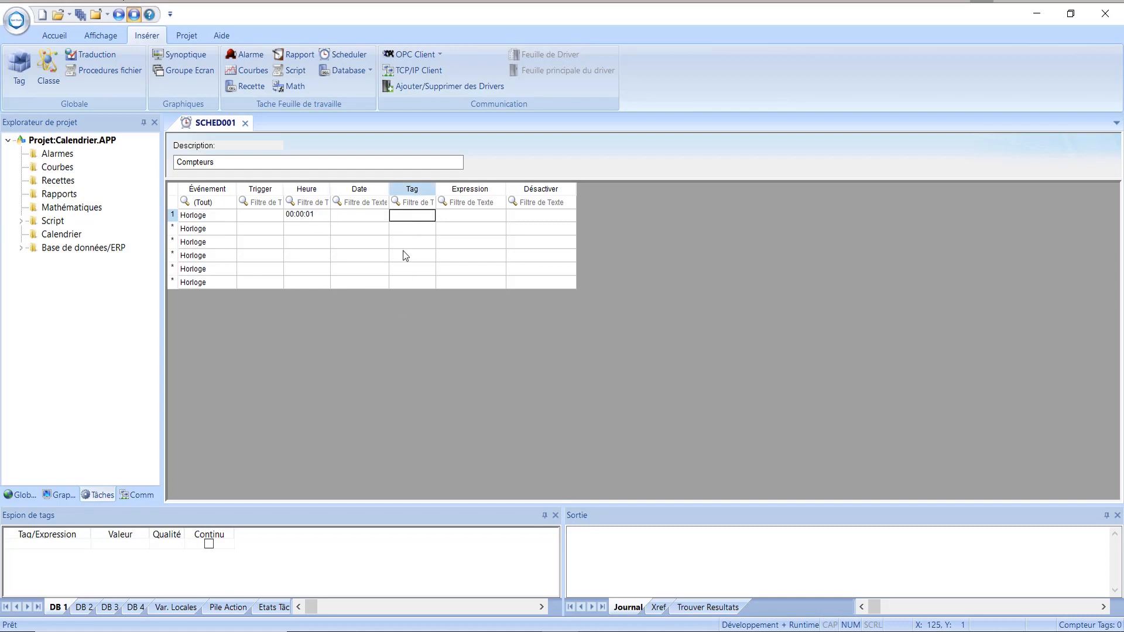
click(396, 221)
click(452, 218)
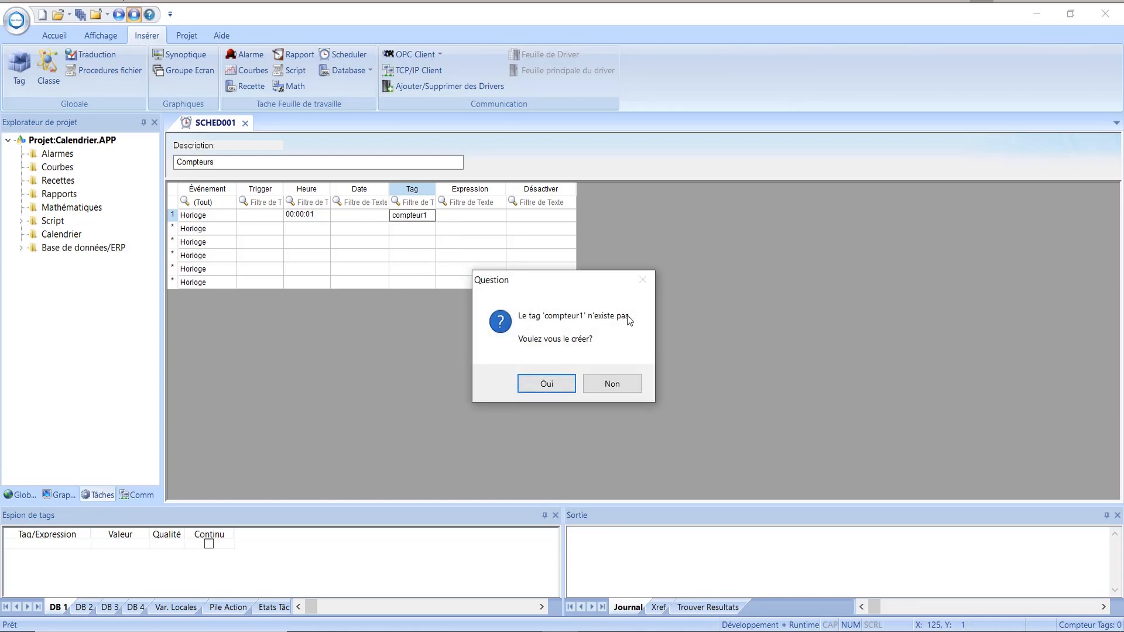
click(540, 382)
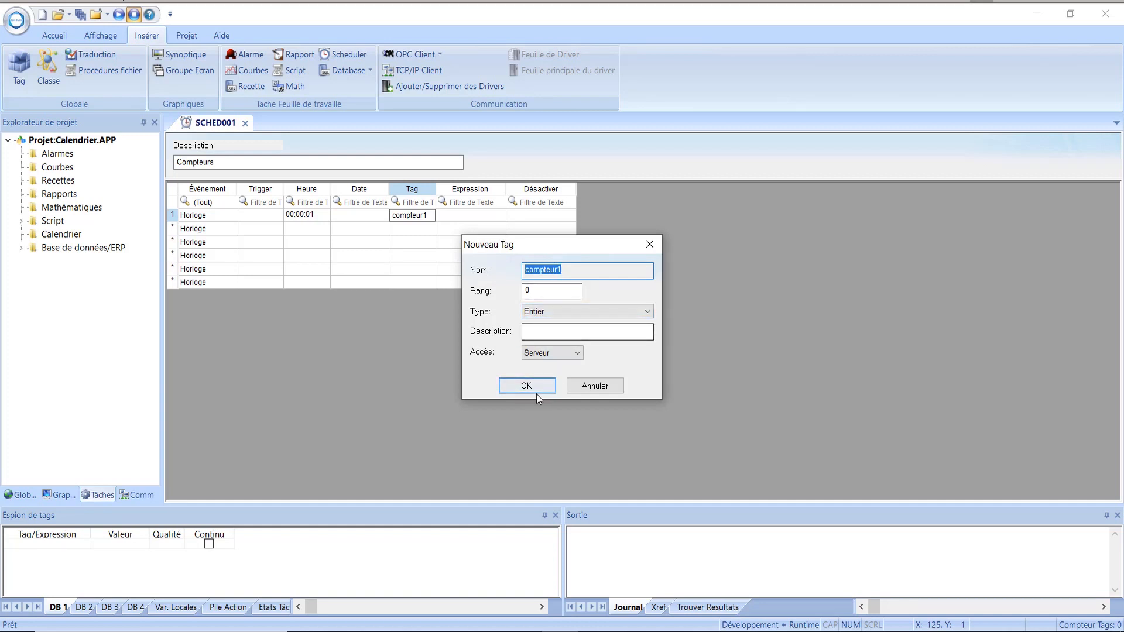
click(523, 387)
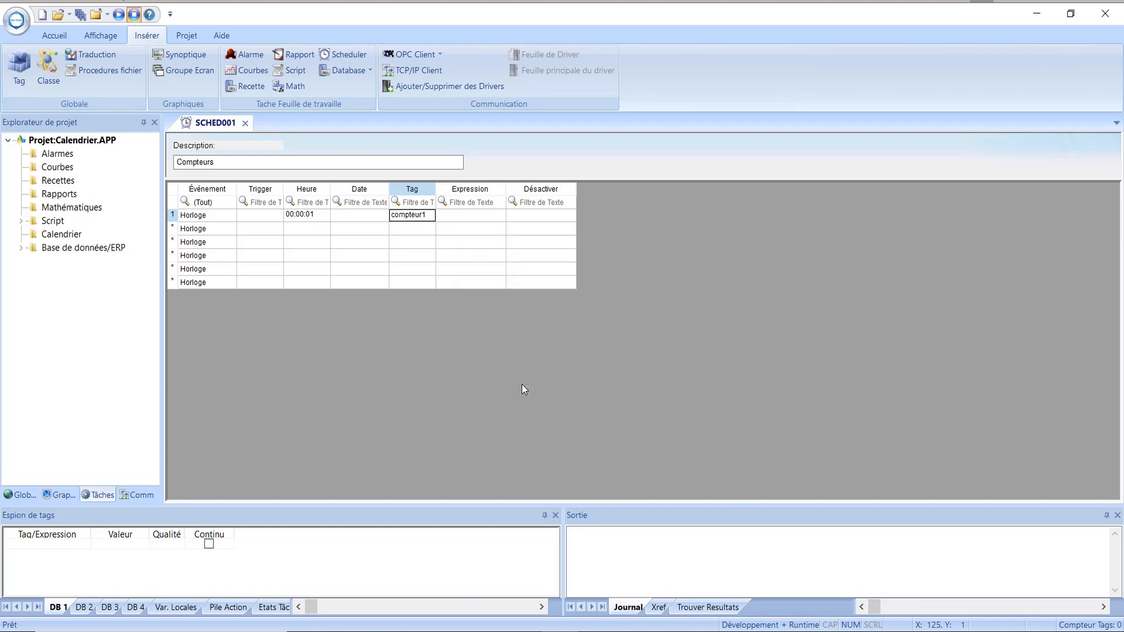
click(450, 216)
text(compteur1+10)
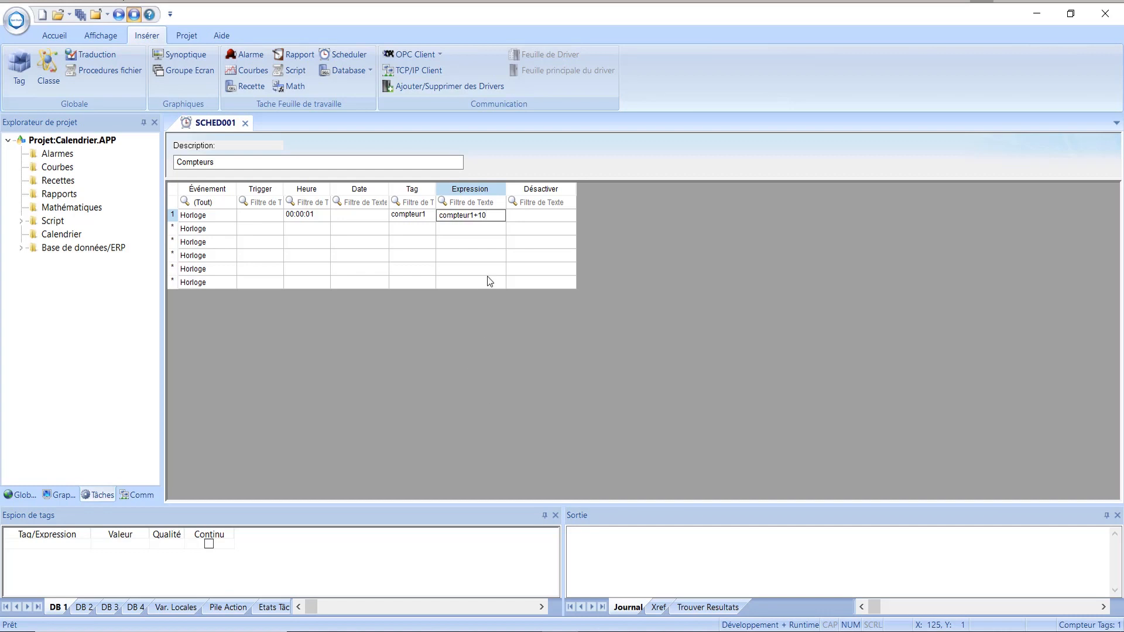
Set the first row's disable condition to stop_cpt1=1, creating stop_cpt1 as a Booléen tag.
click(517, 219)
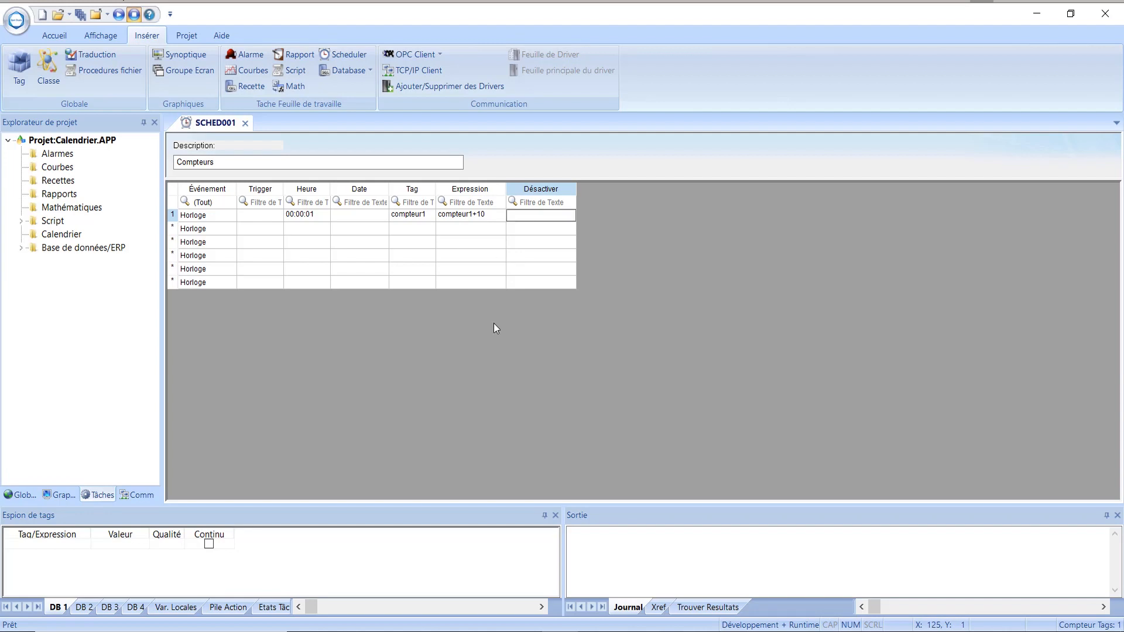
text(stop_cpt1=)
key(Return)
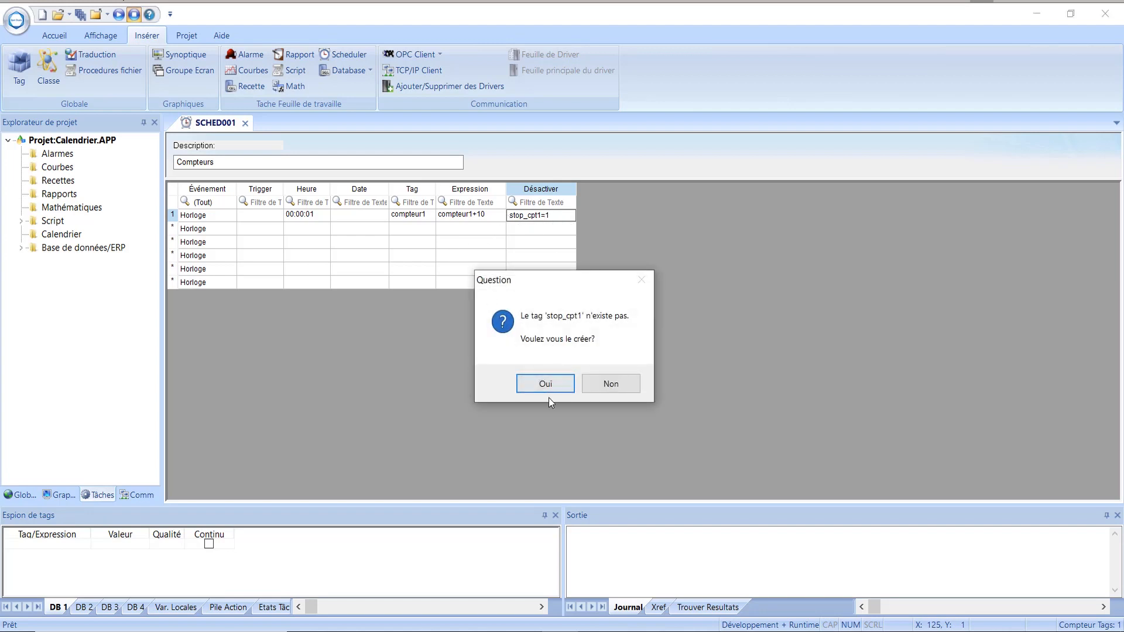
click(544, 381)
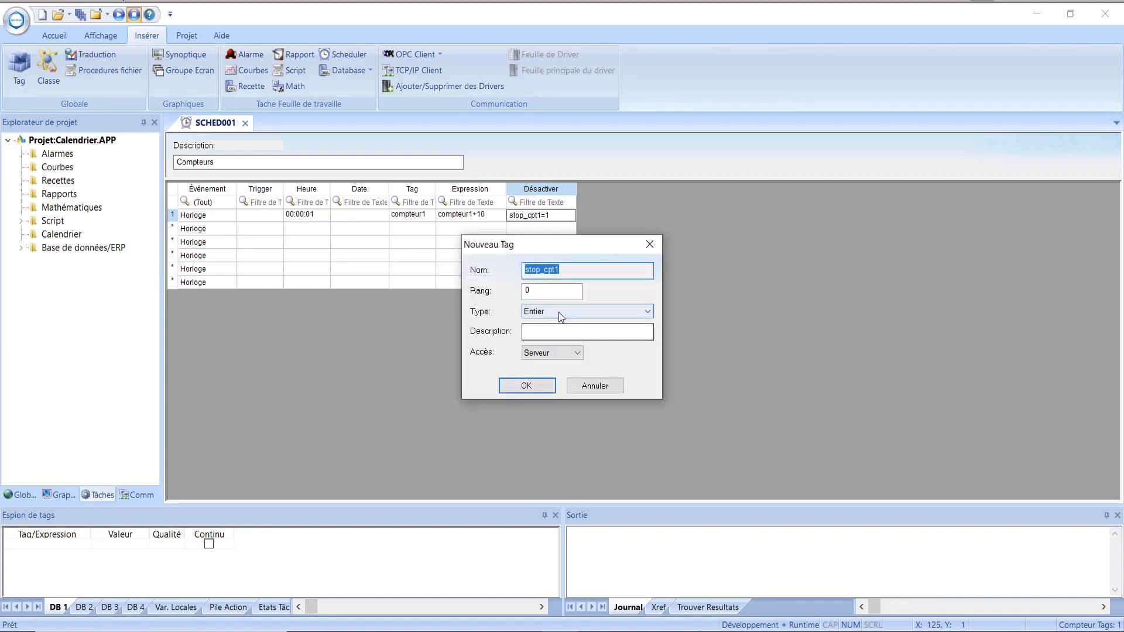
click(558, 311)
click(549, 324)
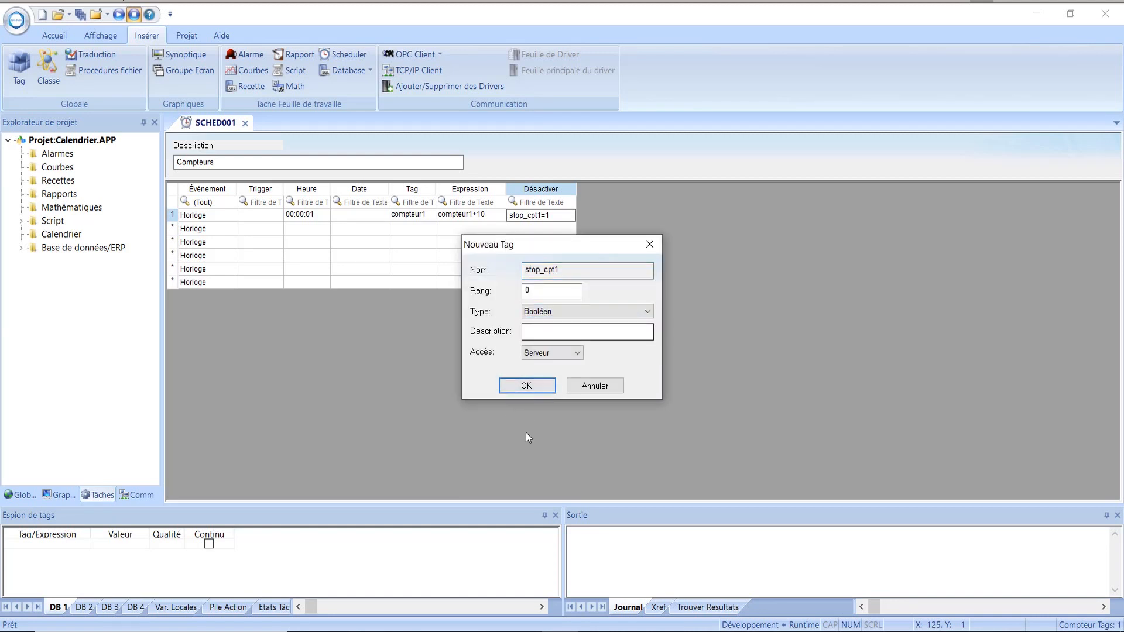
click(526, 386)
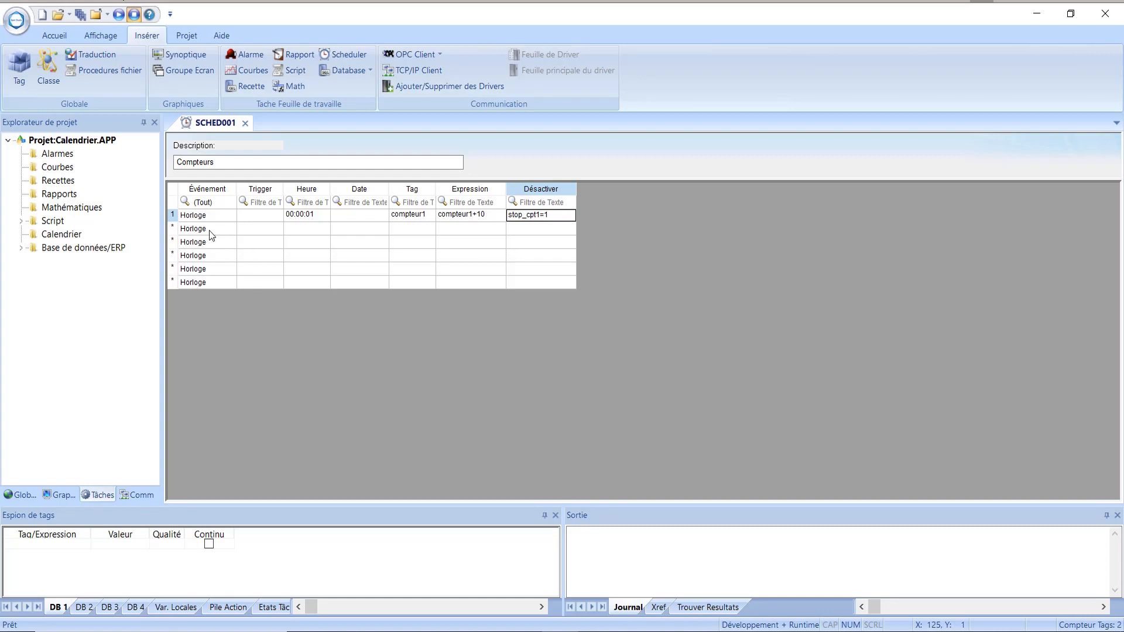
Set the second Horloge row's time to 00:00:02 and assign it a new Entier tag compteur2.
click(295, 230)
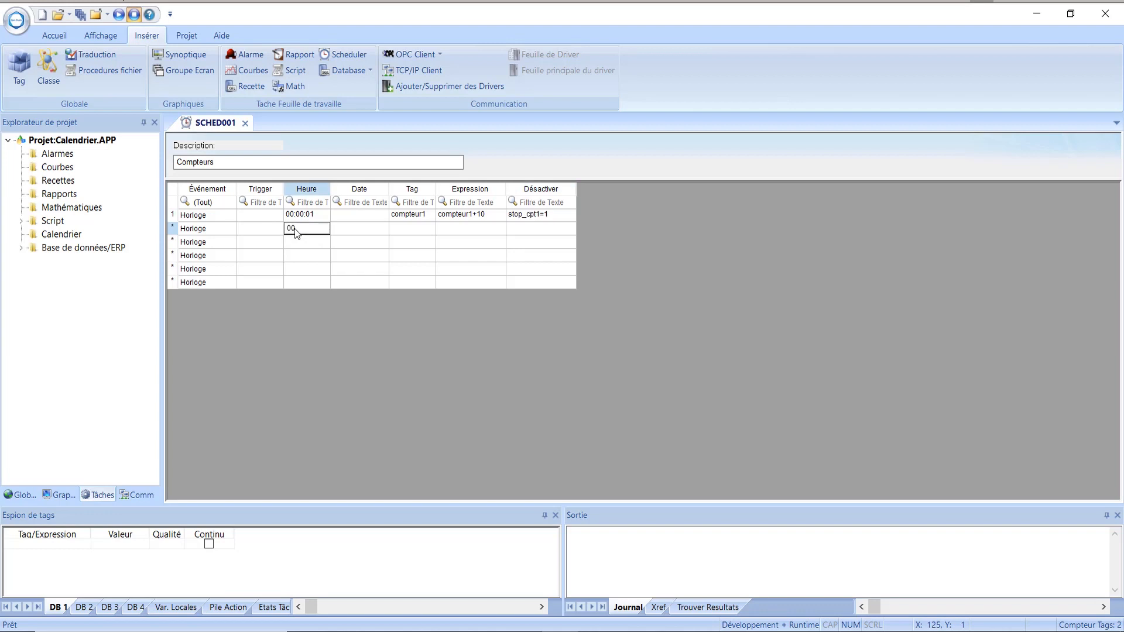
text(00:00:02)
click(407, 228)
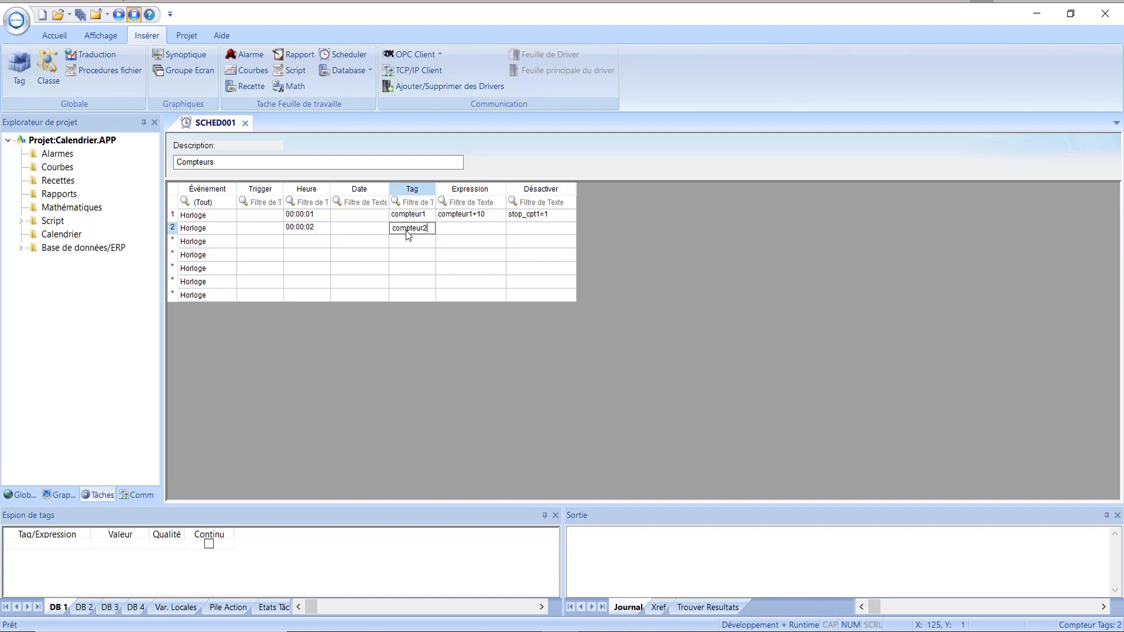
click(446, 230)
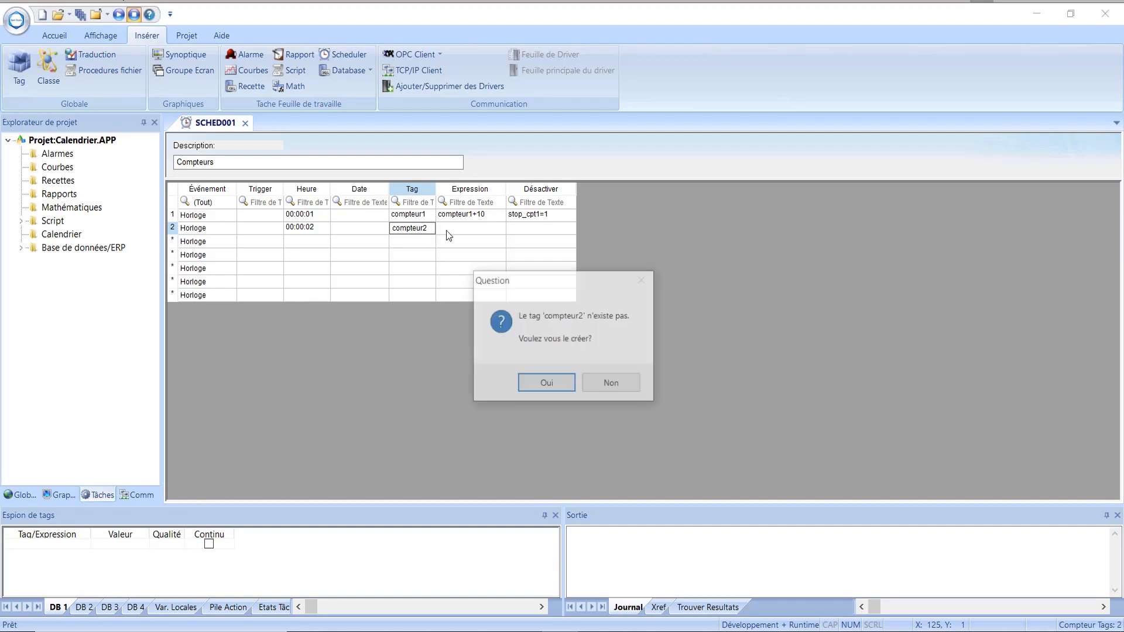
click(557, 389)
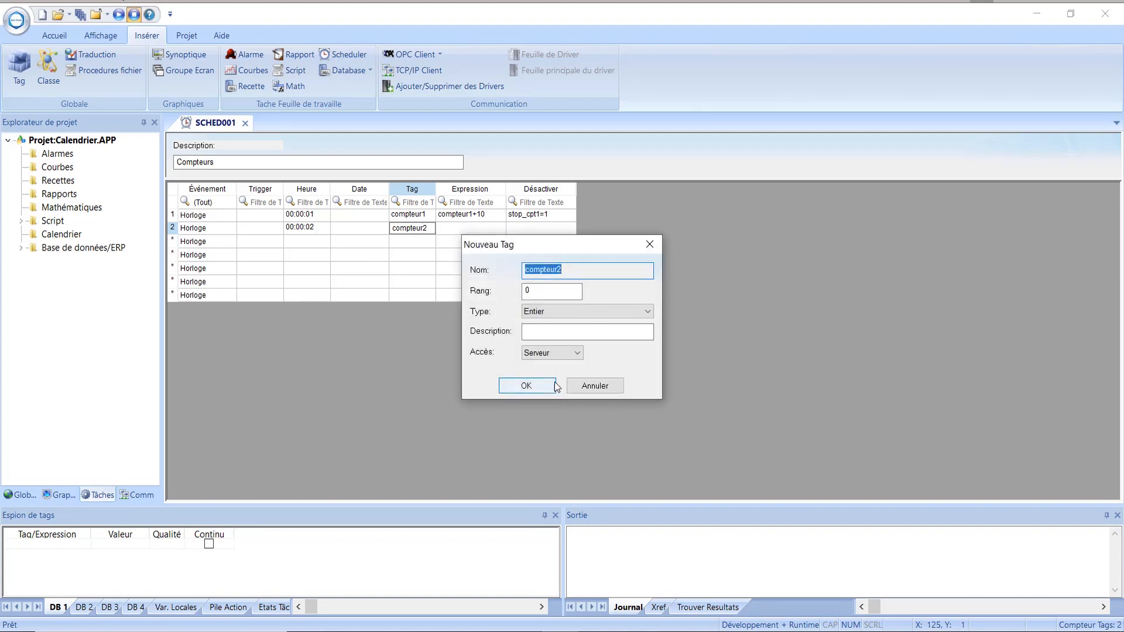
click(526, 387)
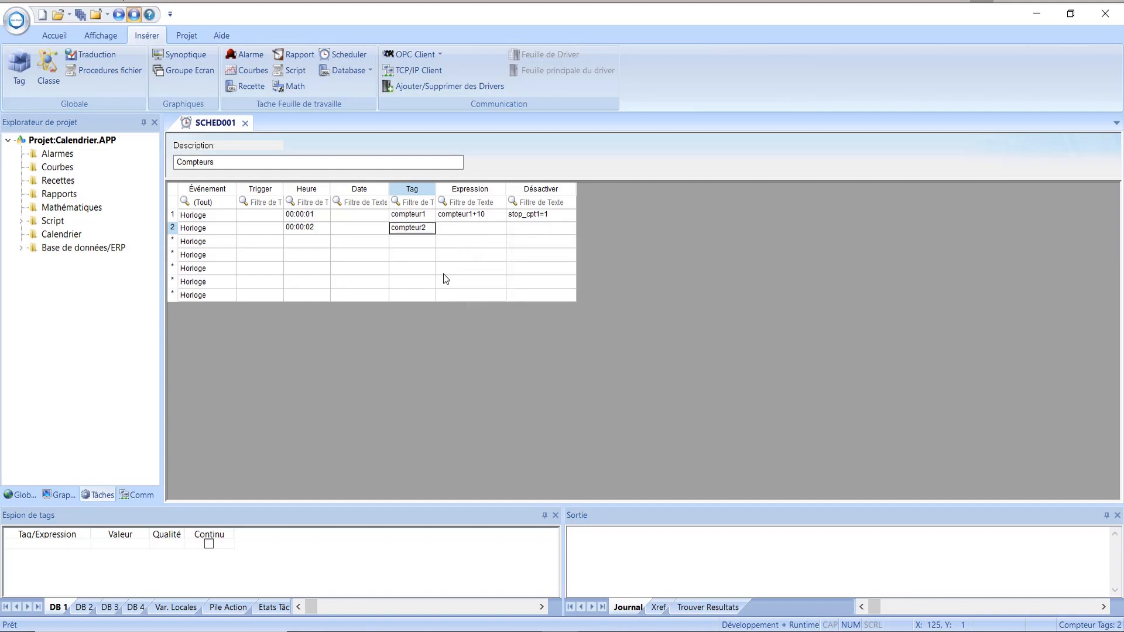
Enter the expression if(compteur2<50,compteur+5,0) in the second row, declining creation of the tag compteur and keeping the expression as a comment.
click(449, 230)
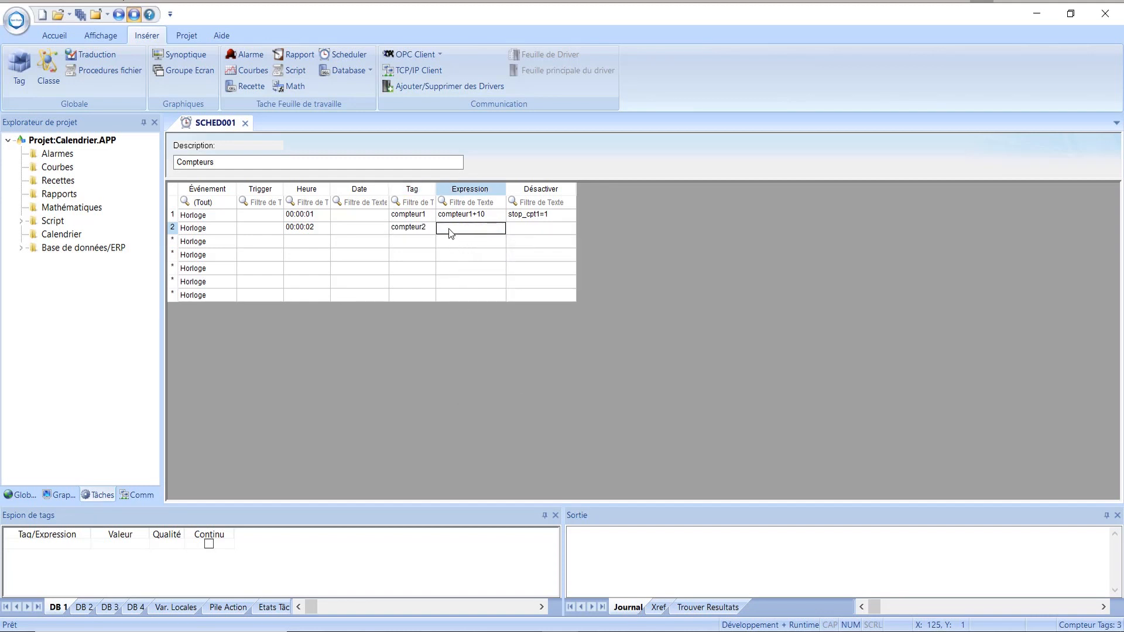
text(if(compteur2<50,compteur)
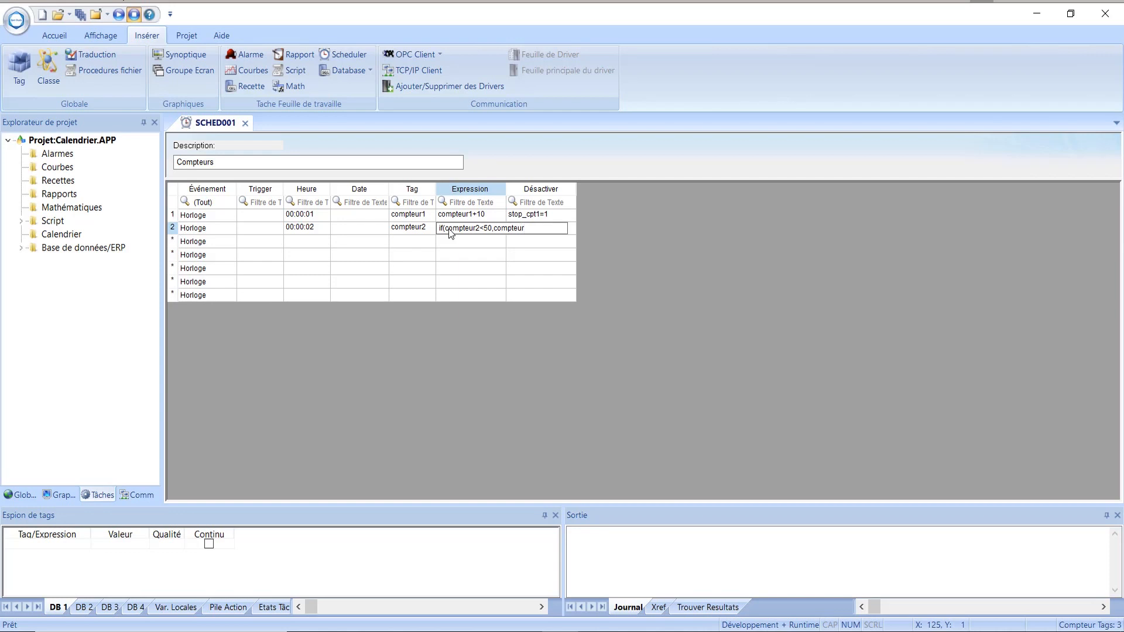
text(+5,0))
click(479, 241)
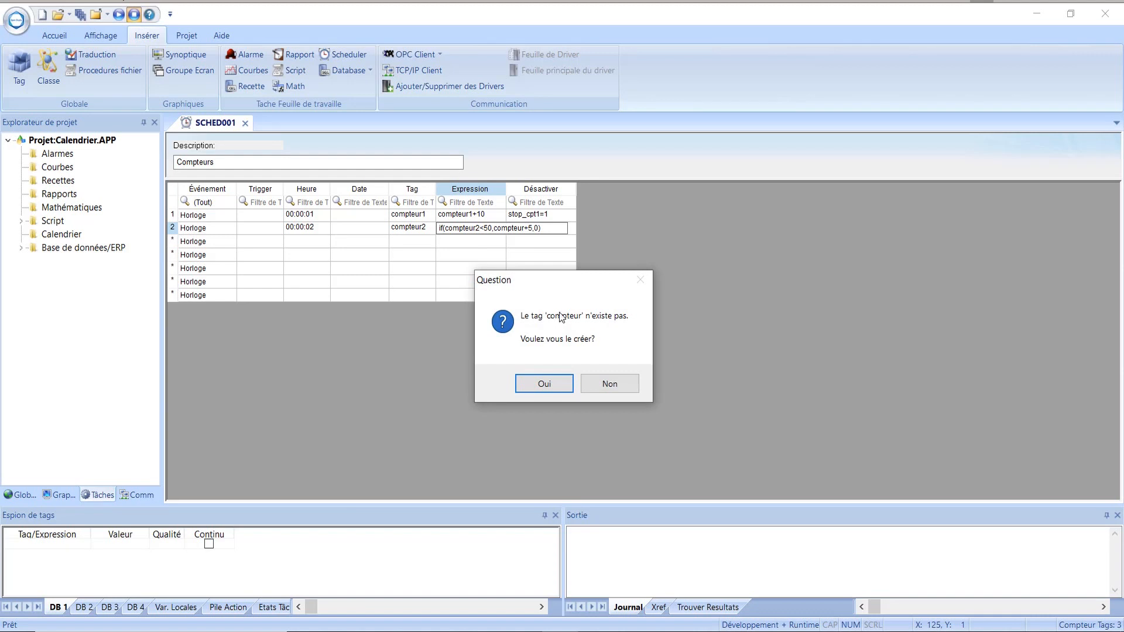
click(599, 383)
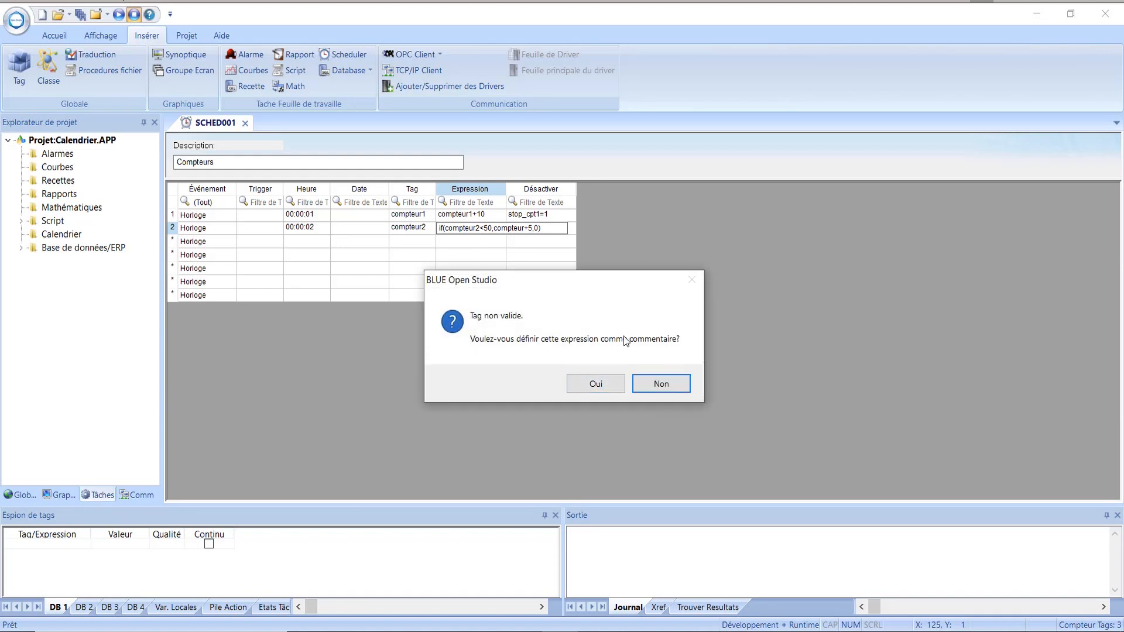
click(610, 386)
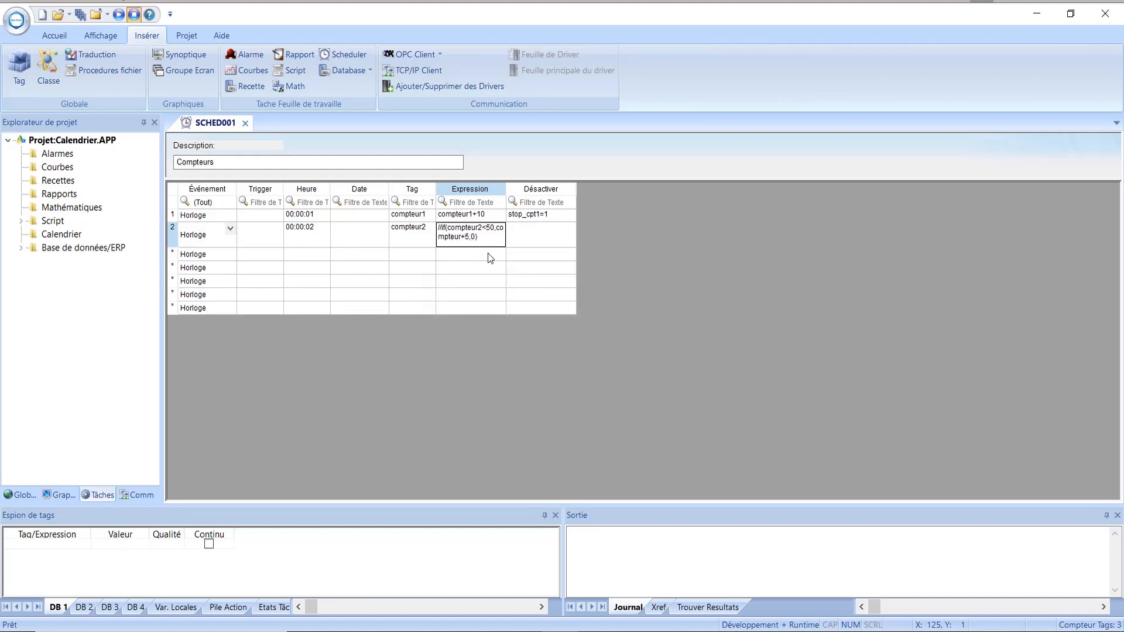
Correct the second row's expression to if(compteur2<50,compteur2+5,0), removing the comment slashes.
click(461, 240)
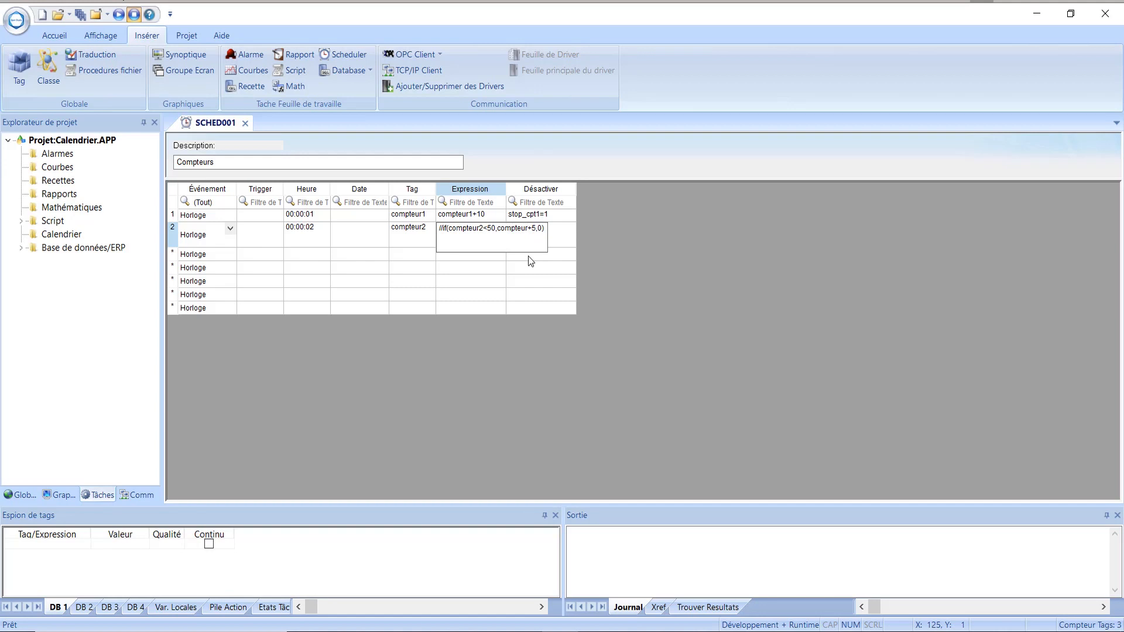
text(2)
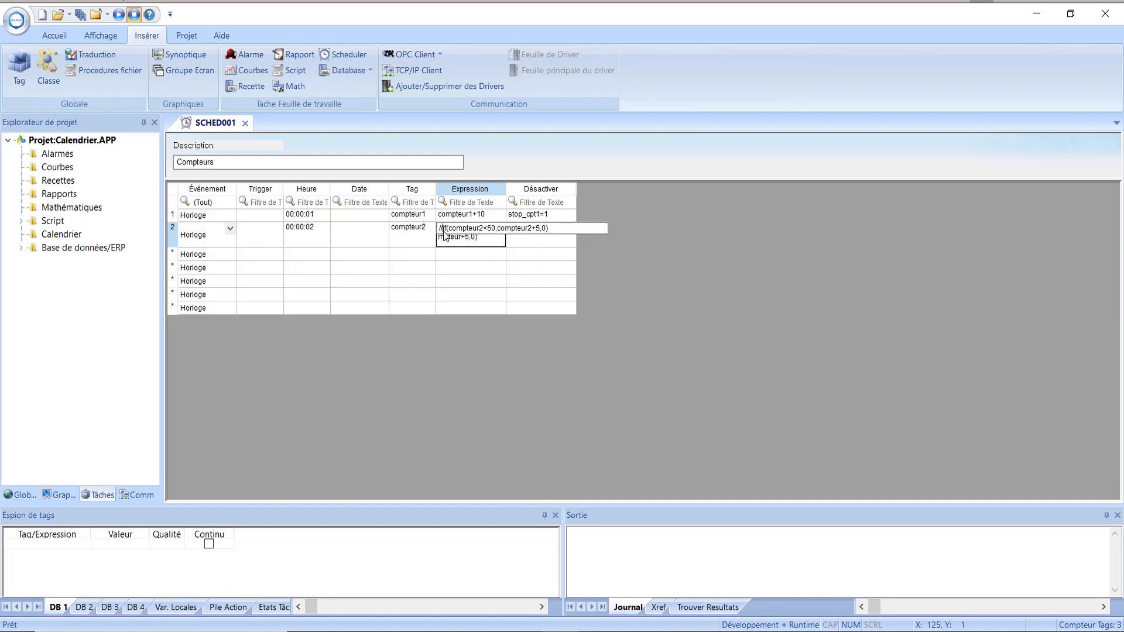
key(BackSpace)
key(BackSpace)
click(539, 253)
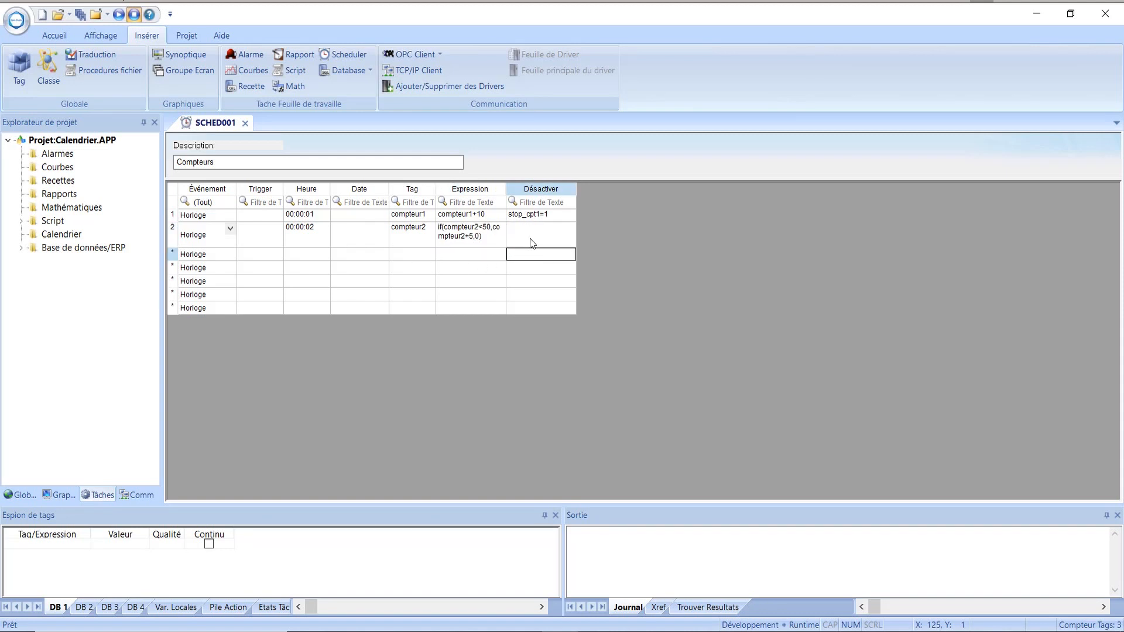
Set the second row's disable condition to stop_cpt2=0, creating stop_cpt2 as a Booléen tag with Serveur access.
click(534, 235)
text(stop_cpt)
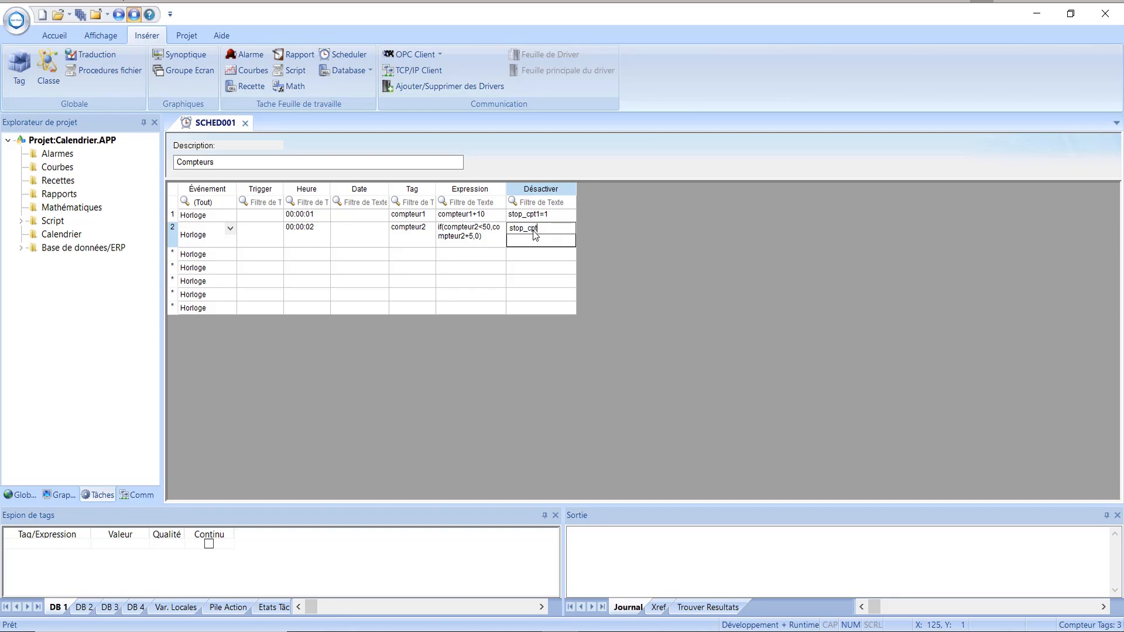
text(2=0)
click(484, 251)
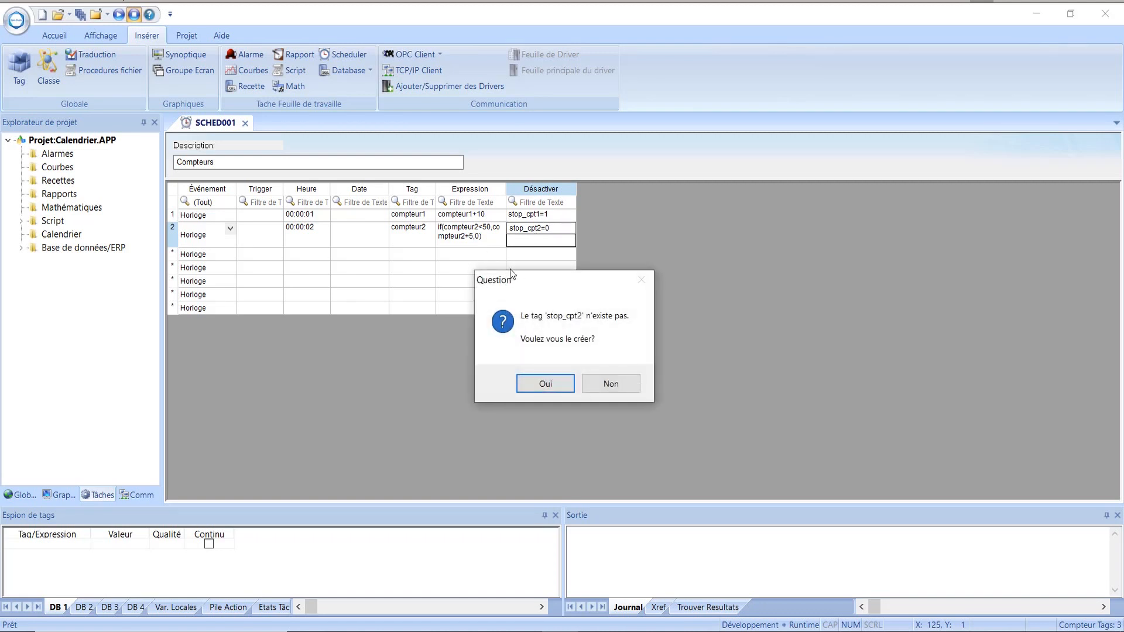
click(551, 384)
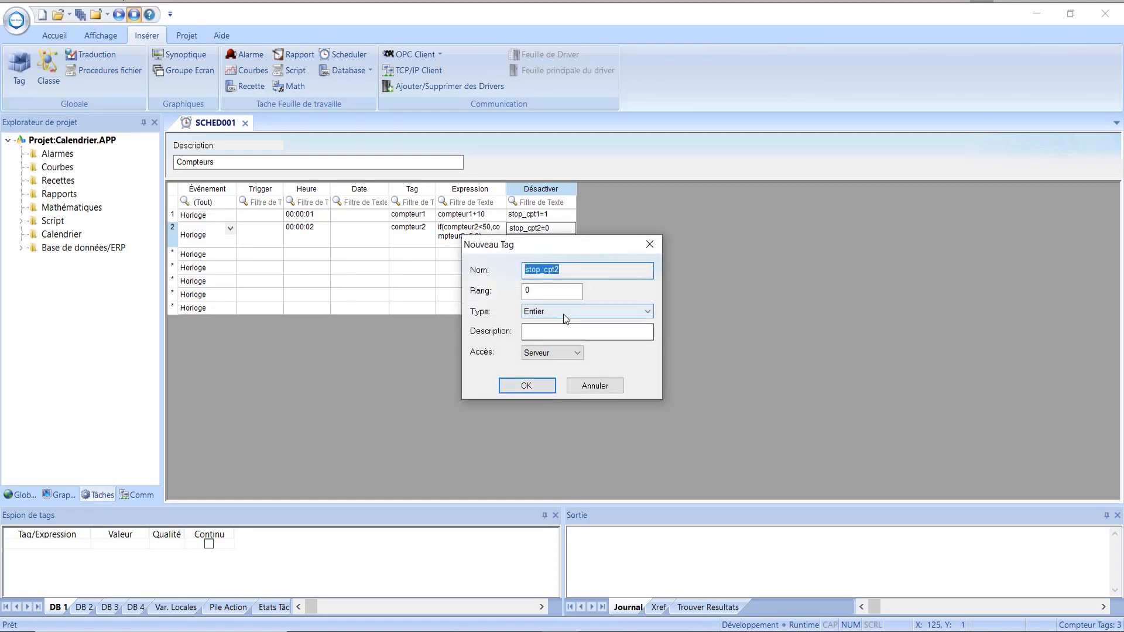
click(563, 314)
click(548, 327)
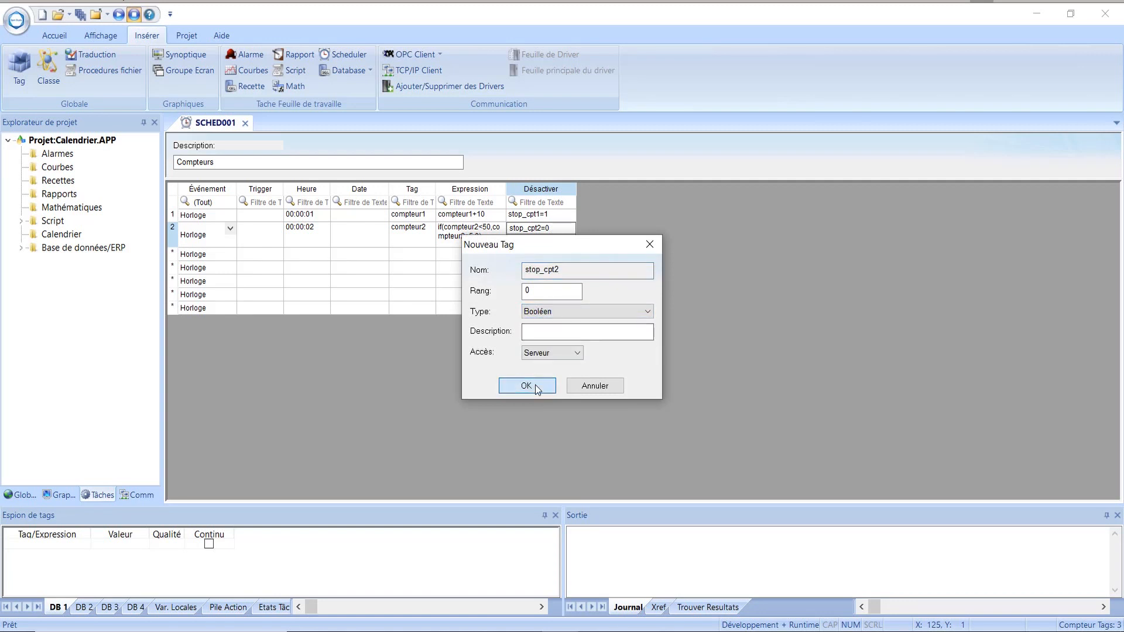
click(536, 387)
Set the third row's event type to Changement and its trigger to a newly created tag named start.
click(319, 249)
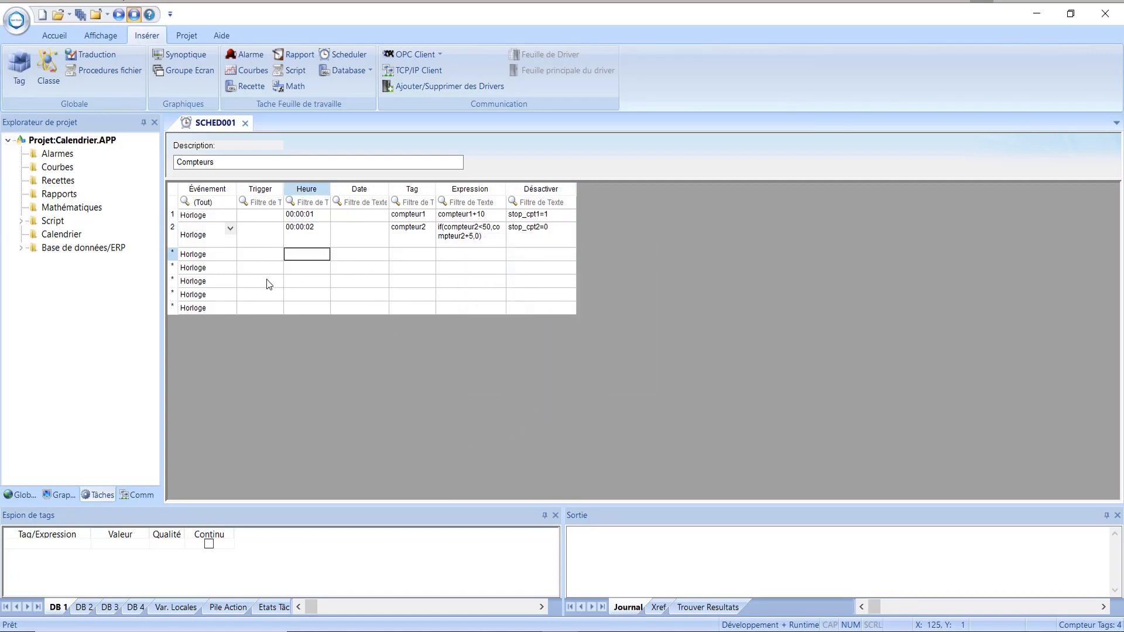
click(223, 254)
click(231, 256)
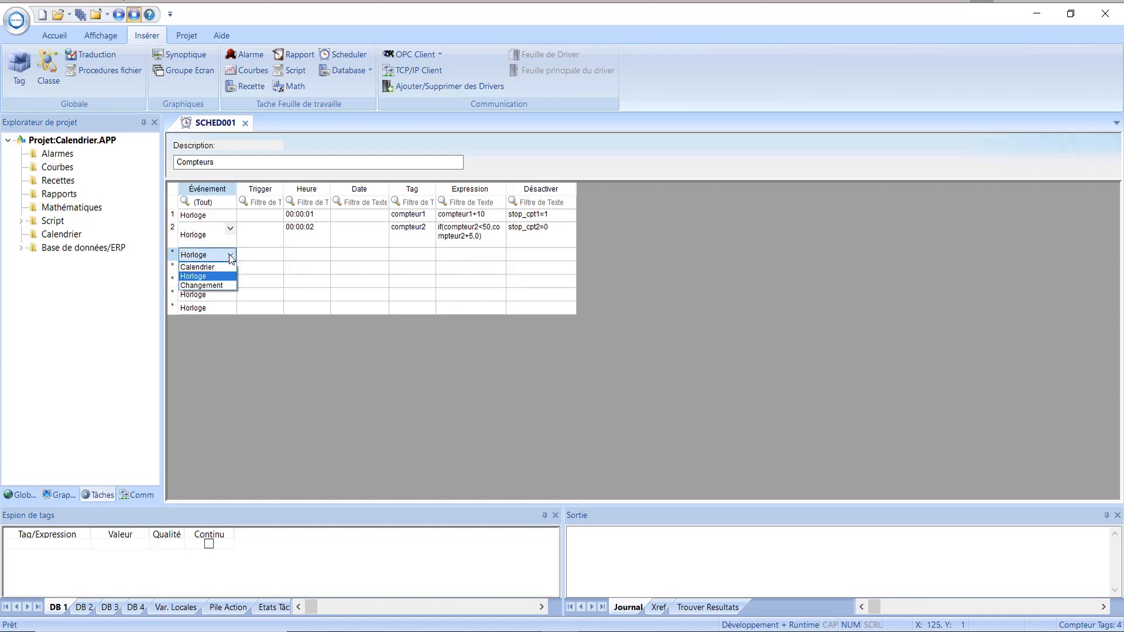
click(210, 284)
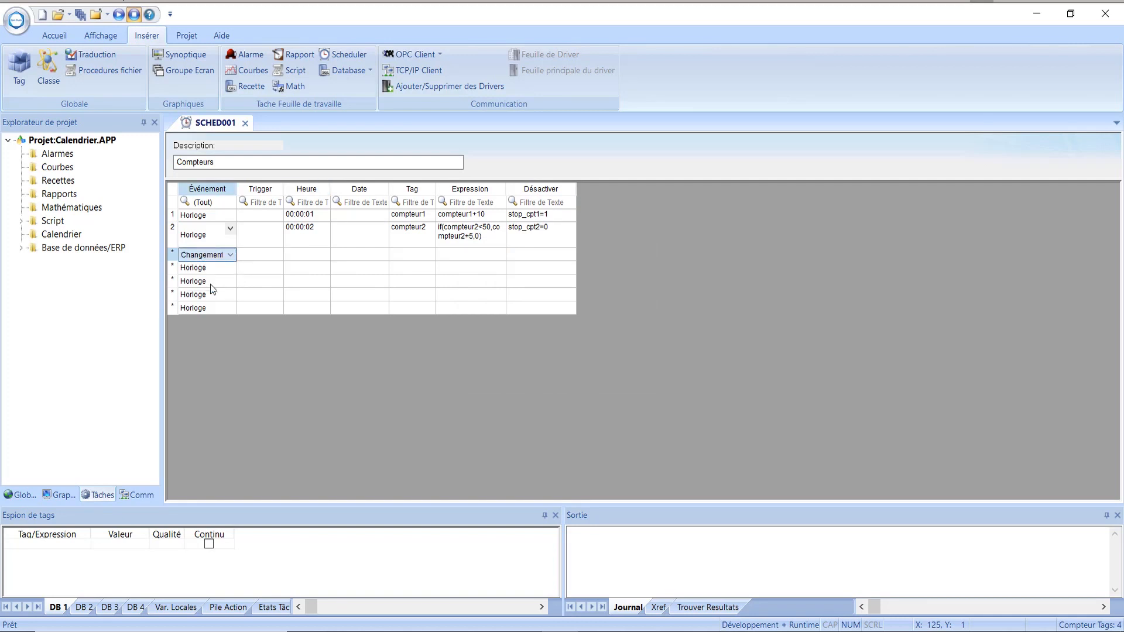
click(267, 254)
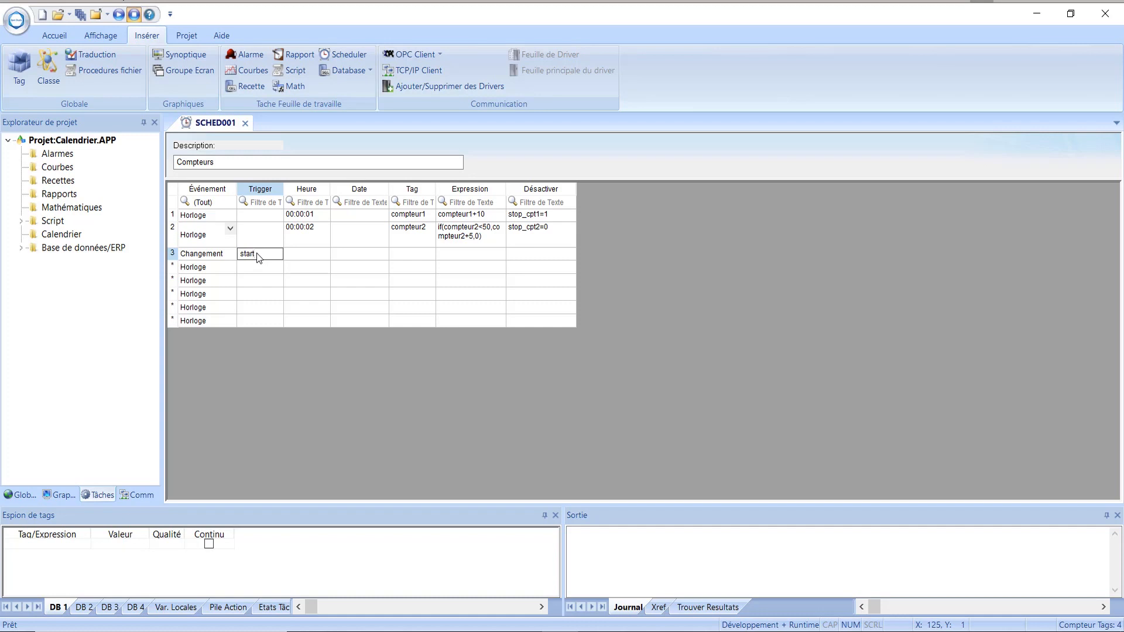
click(297, 254)
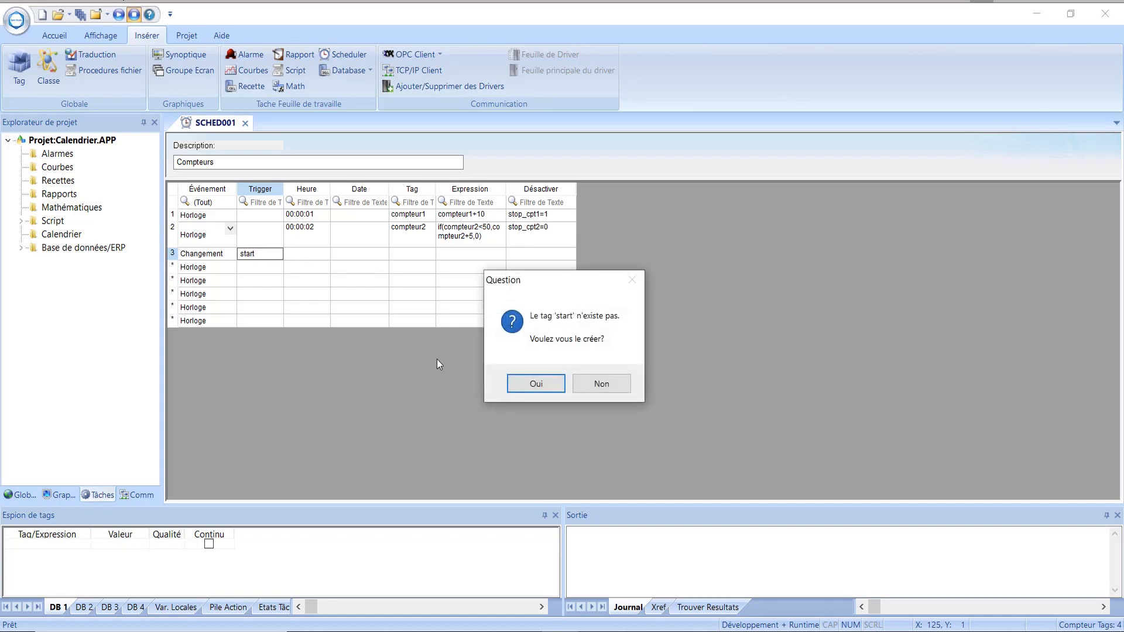
click(537, 383)
click(557, 313)
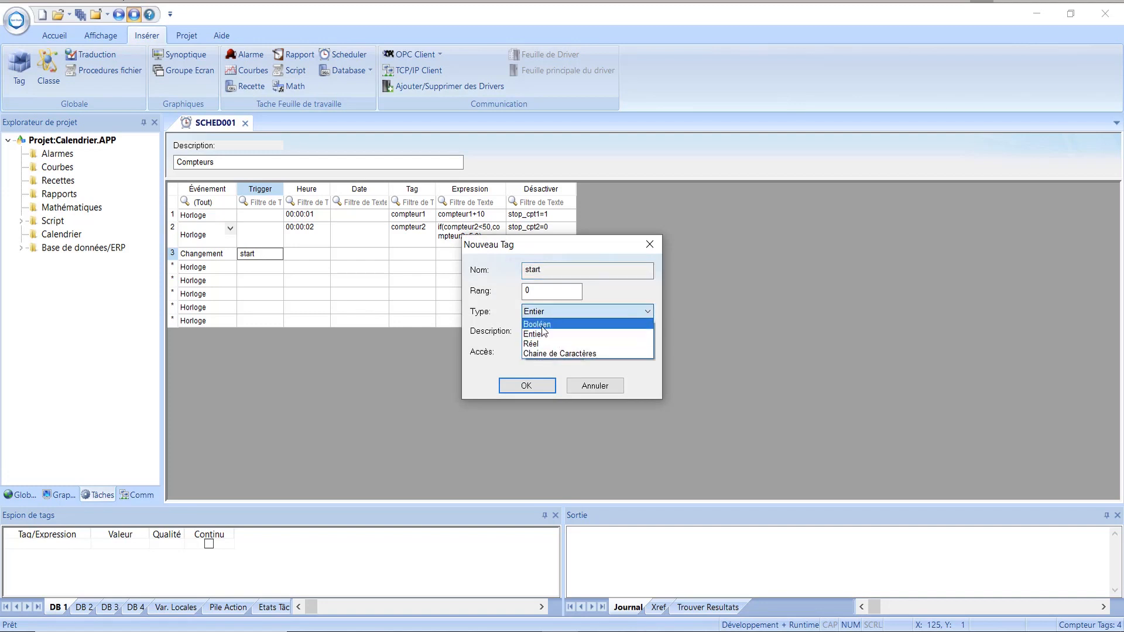
click(544, 333)
click(526, 389)
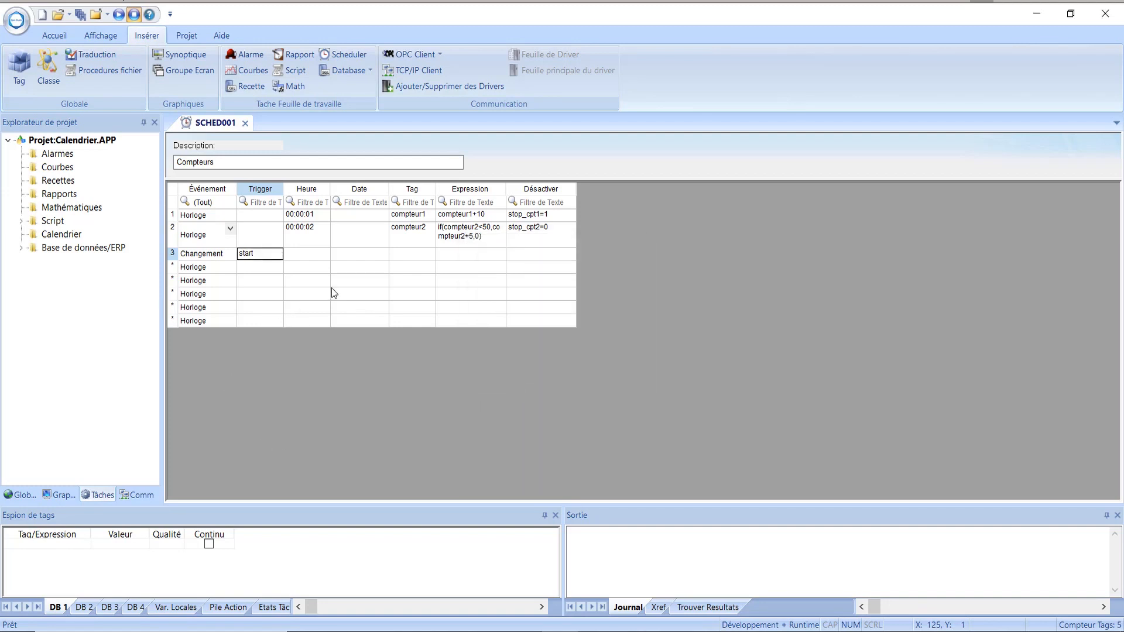
Assign the third row the tag compteur1 and the expression 0.
click(399, 255)
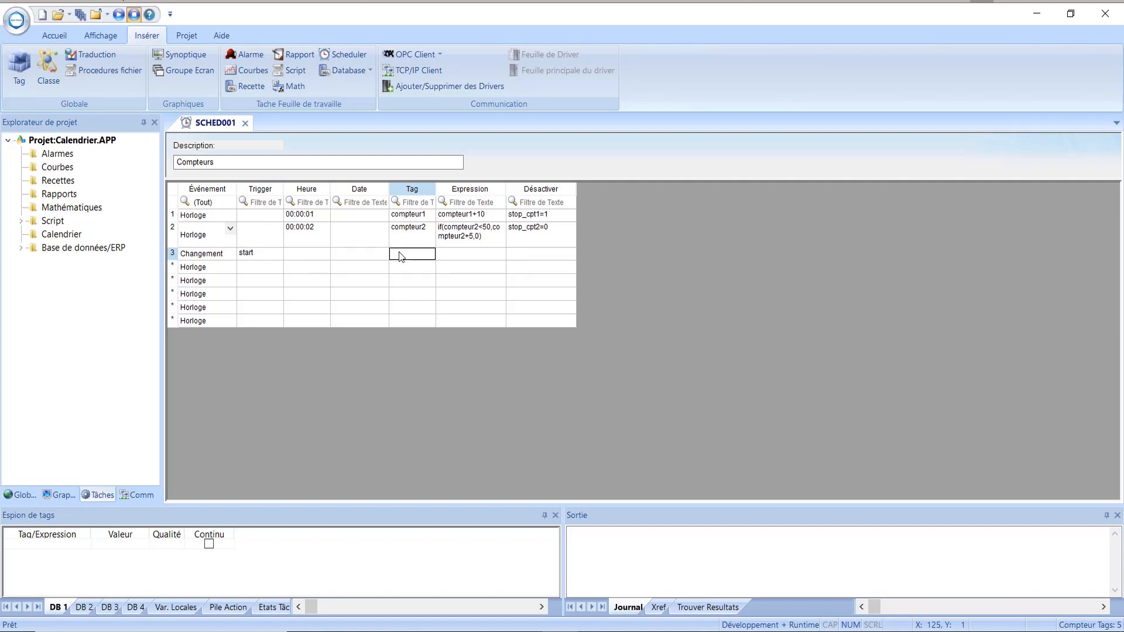
text(compteur1)
click(453, 257)
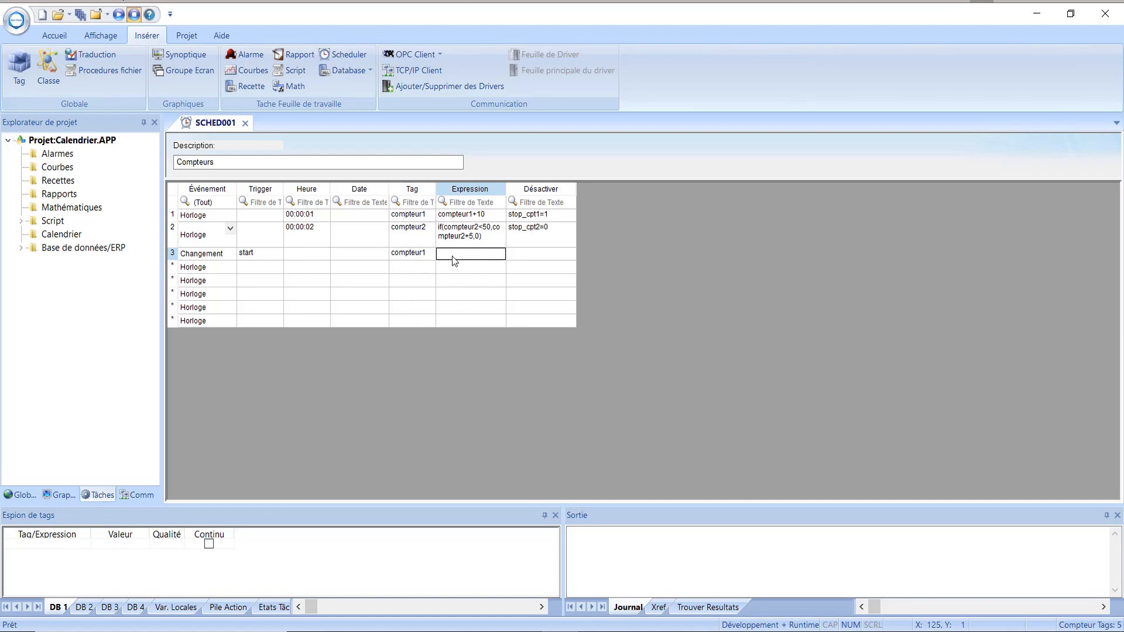
text(0)
key(Return)
Set the fourth row's event type to Calendrier with the date 10/05/2021 and the time 15:35:00.
click(226, 267)
click(227, 268)
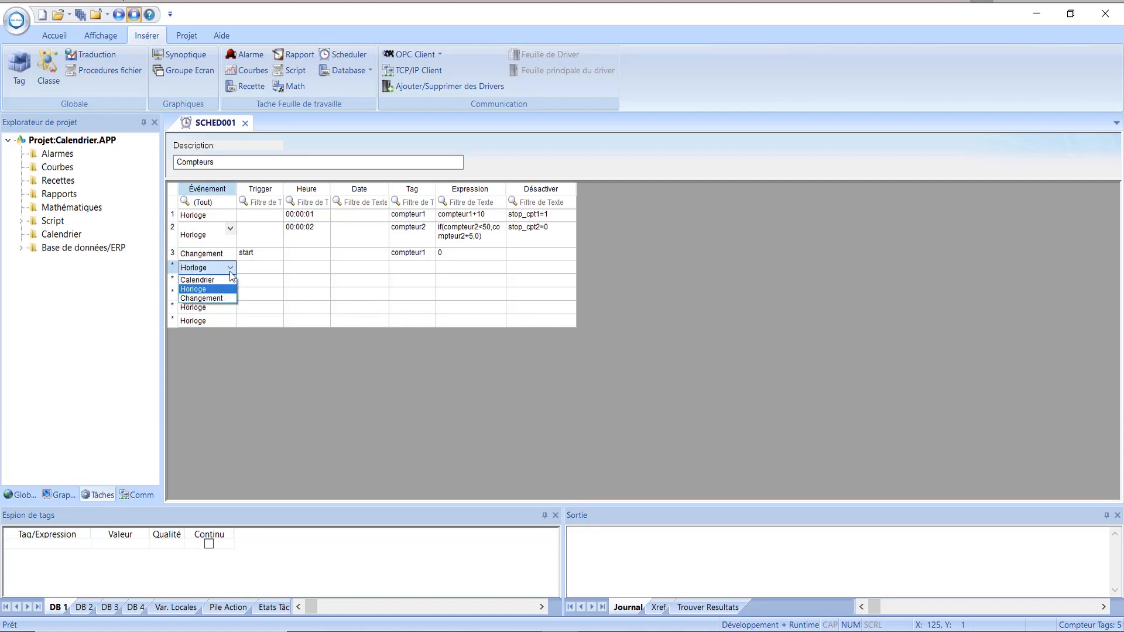
click(216, 281)
click(268, 268)
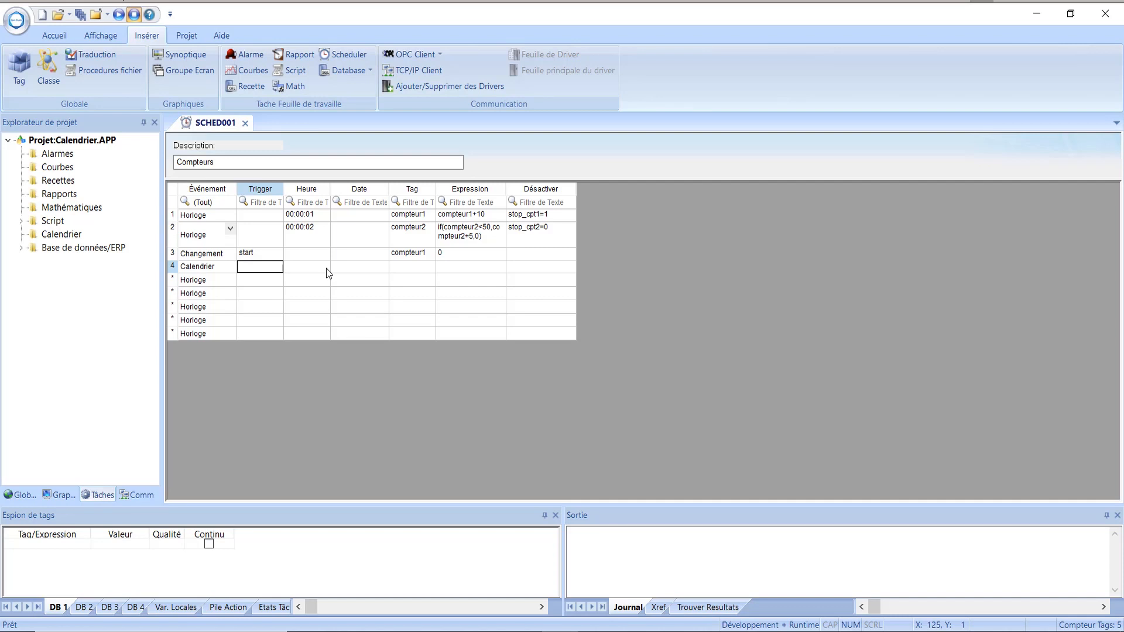
click(297, 268)
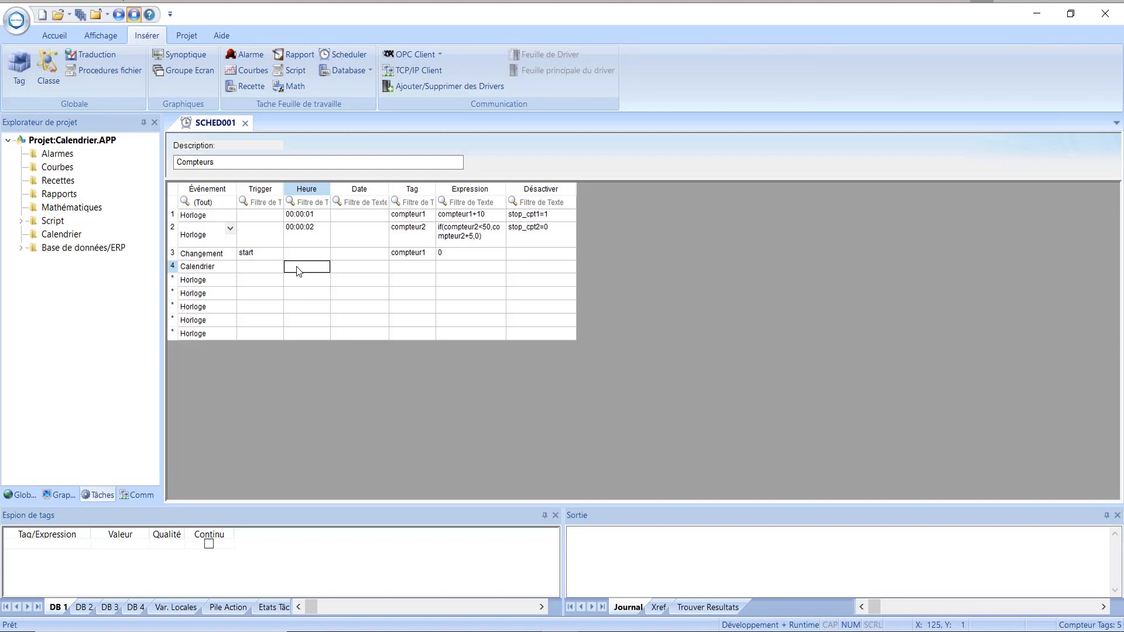
text(10)
key(BackSpace)
click(342, 273)
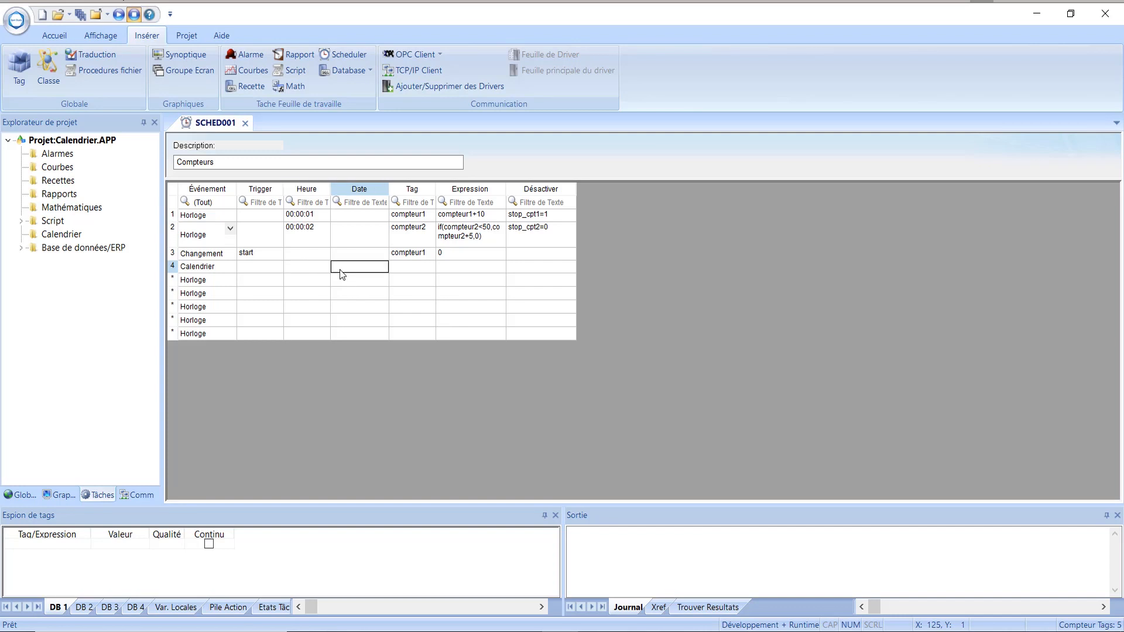
text(1)
click(293, 269)
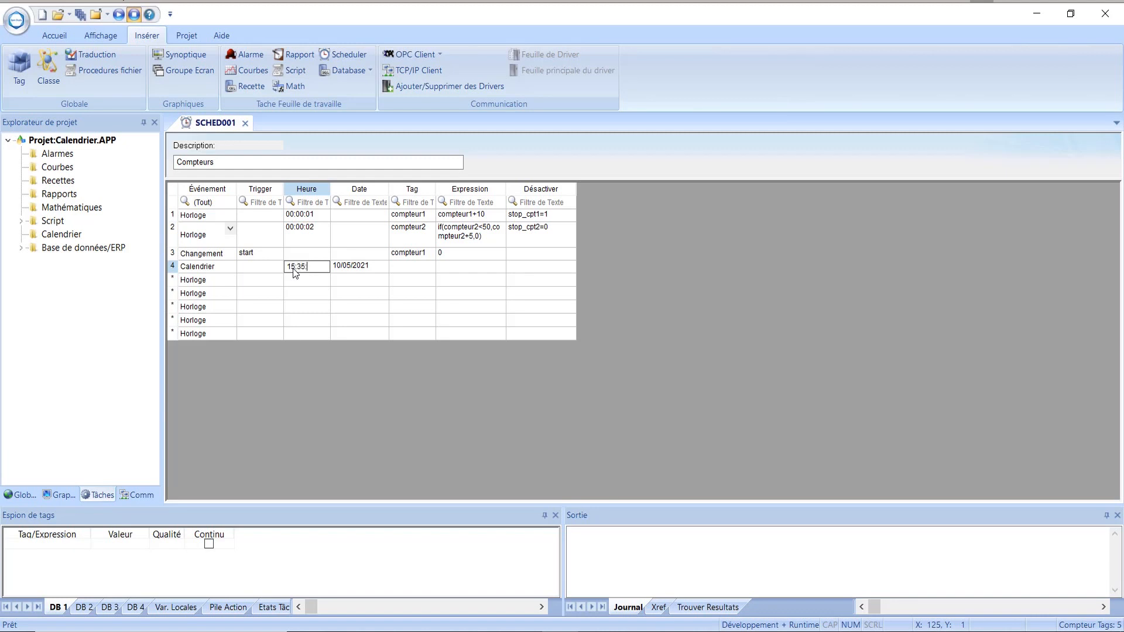
Assign the fourth row the tag compteur2 and the expression 40.
click(405, 268)
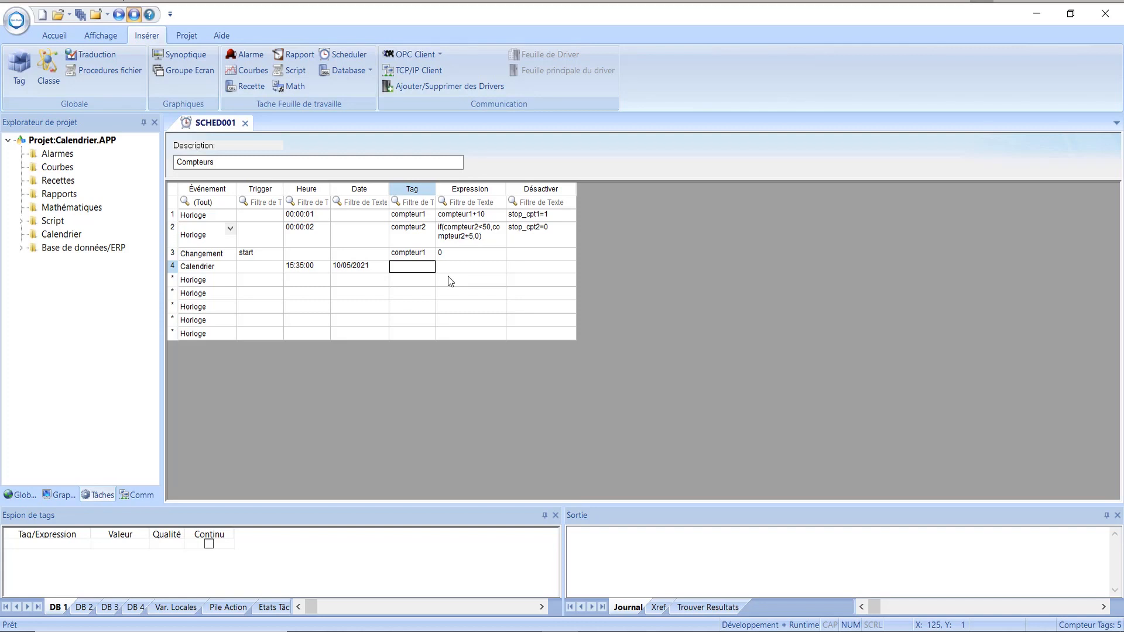
text(compteur2)
click(451, 271)
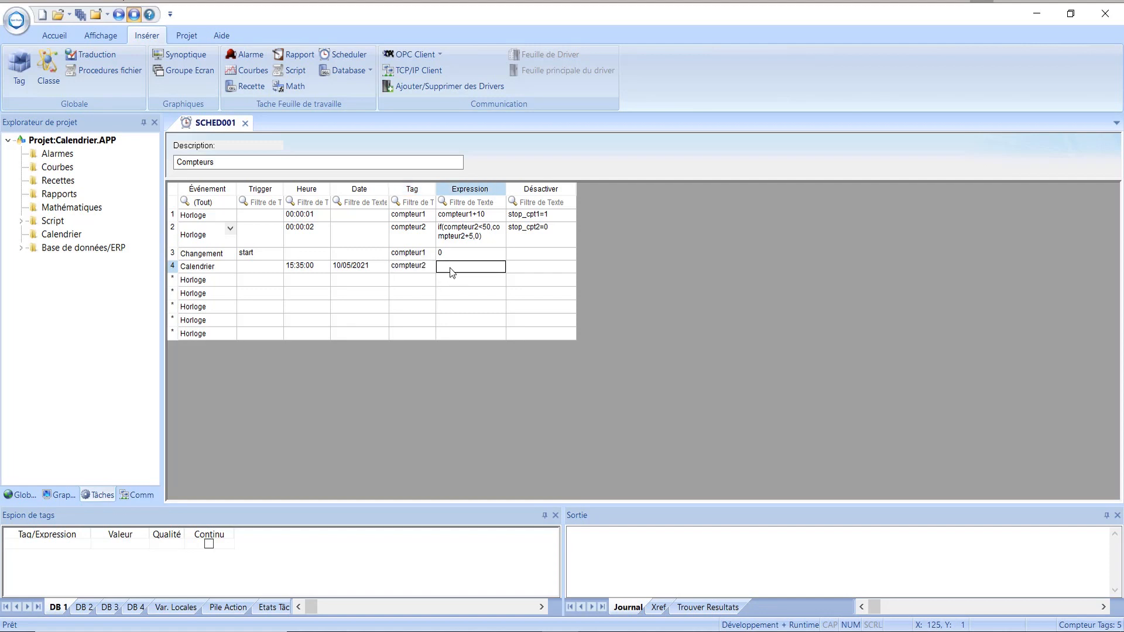
text(40)
click(470, 277)
Close the worksheet, saving it as sheet number 1, and locate Compteurs in the project's Calendrier folder.
click(245, 124)
click(495, 377)
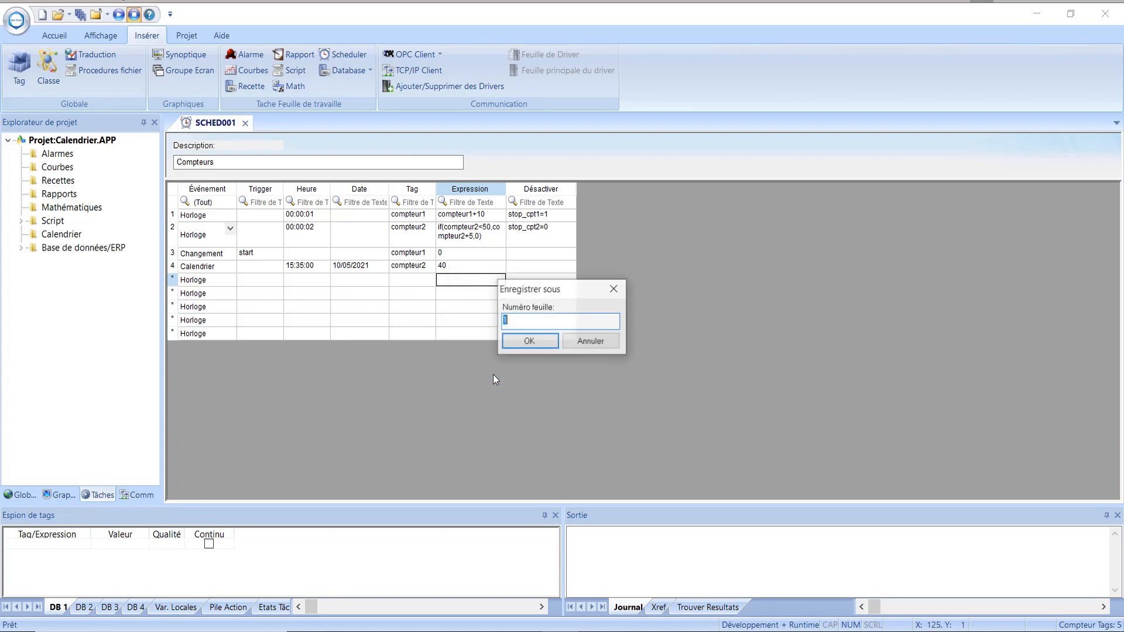
click(528, 339)
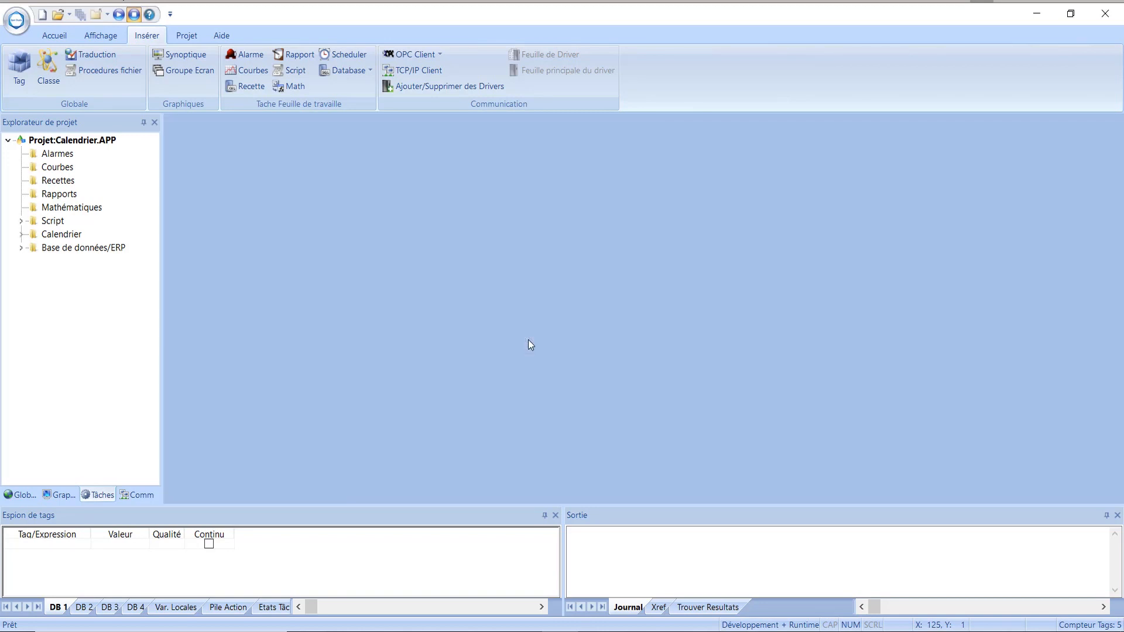
click(21, 235)
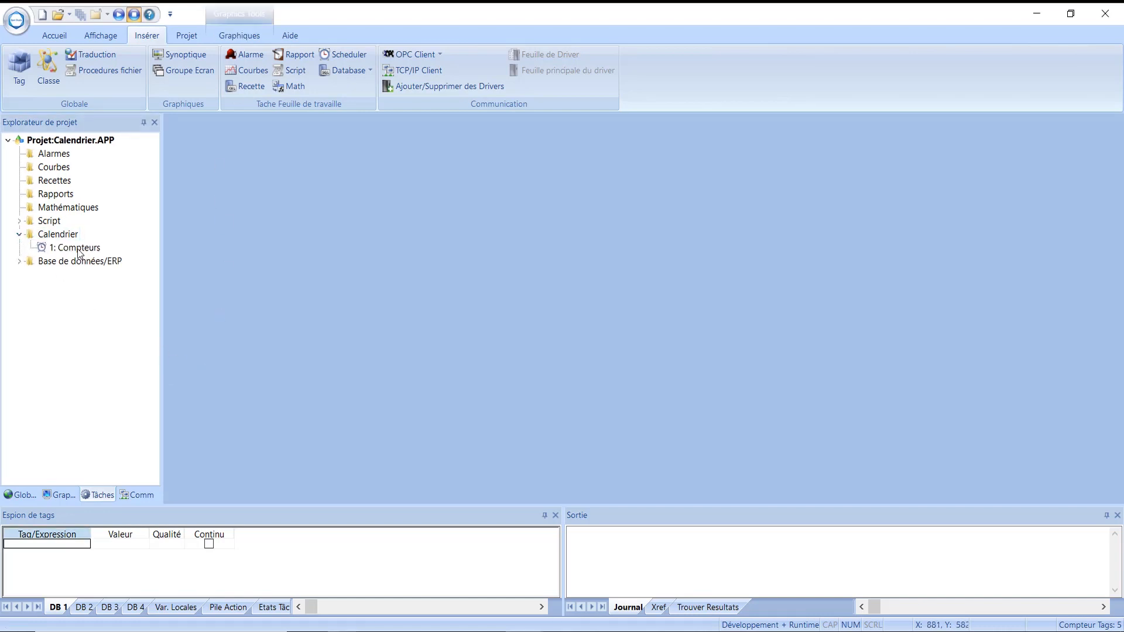
double_click(77, 249)
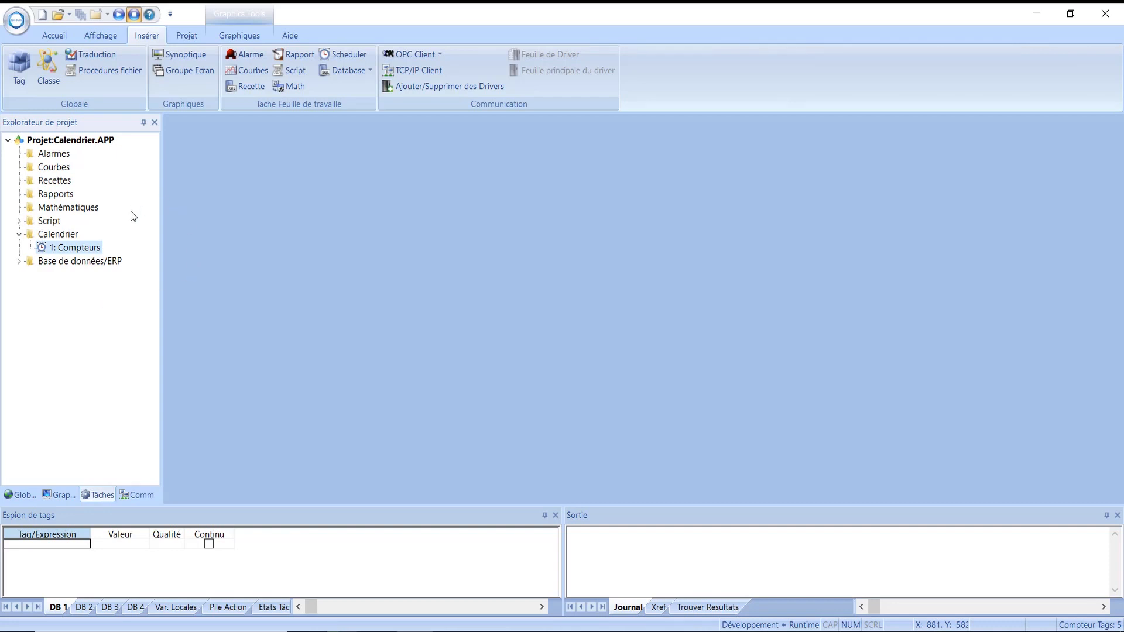
Open the Calendrier screen from the project's Ecrans folder and open the symbol library.
click(63, 496)
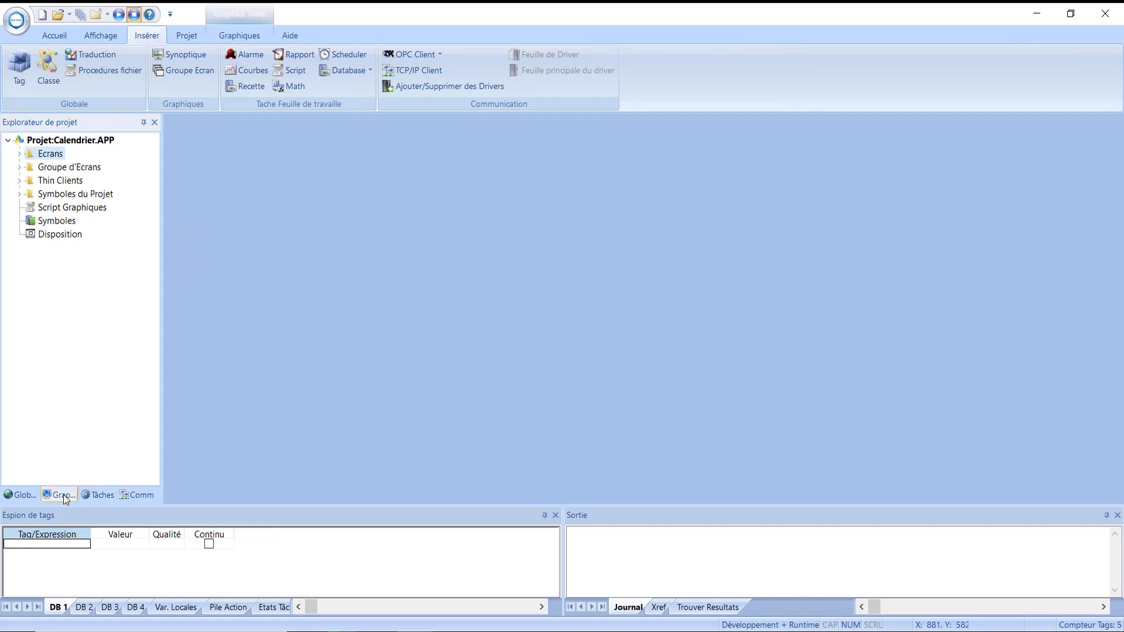
click(20, 153)
double_click(68, 167)
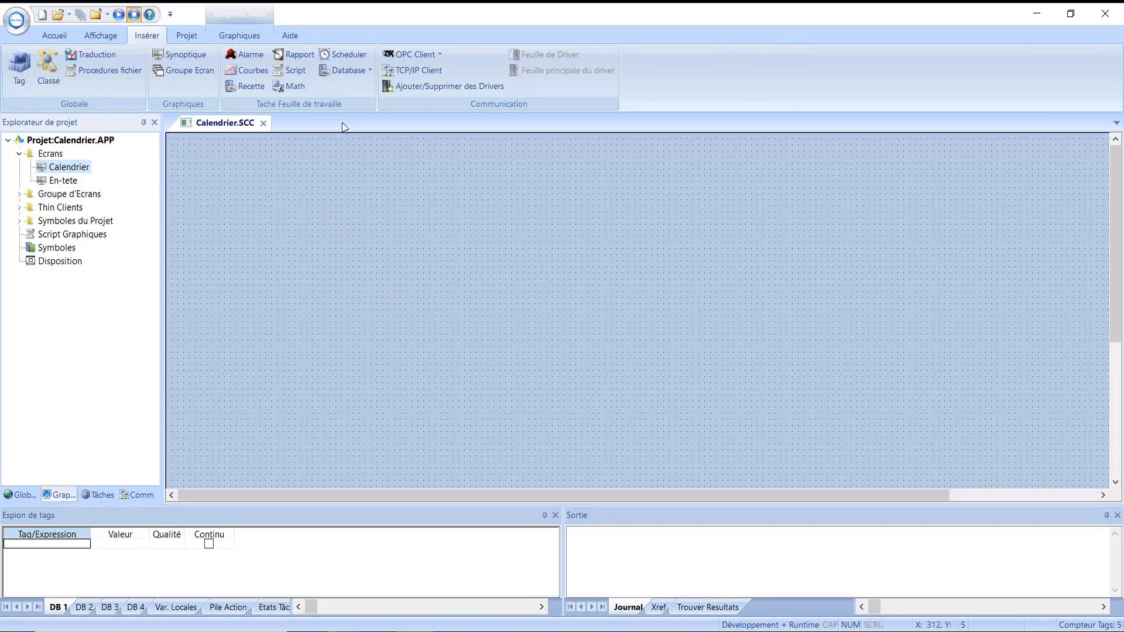
click(247, 39)
click(726, 78)
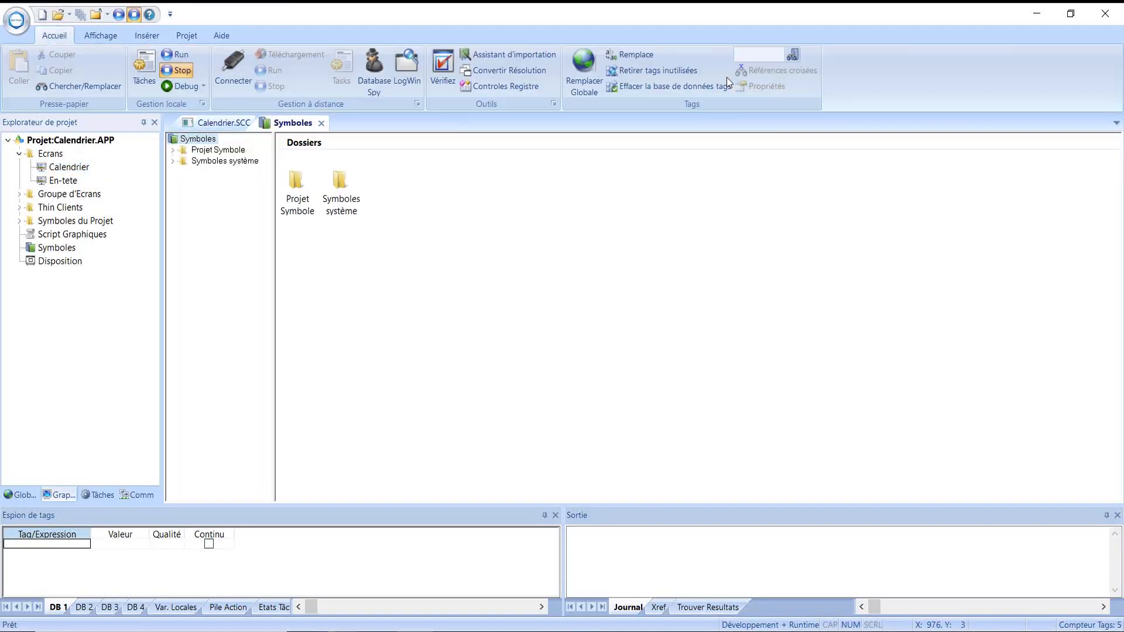
Place the three-digit odometer indicator from the system symbols' Indicators folder on the Calendrier screen.
click(172, 161)
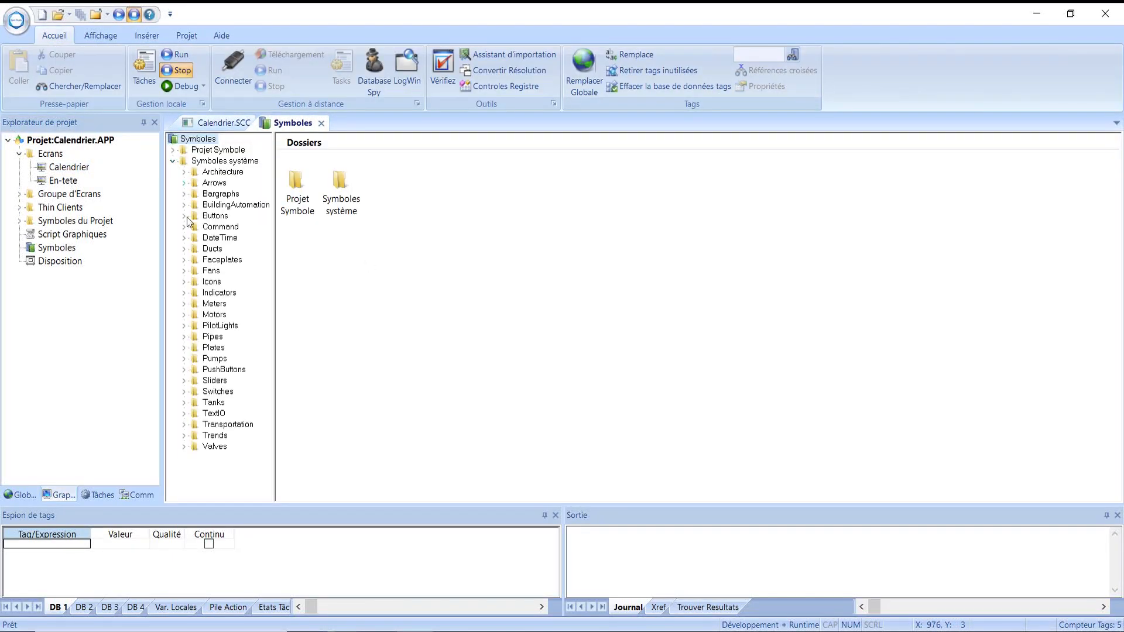
click(218, 293)
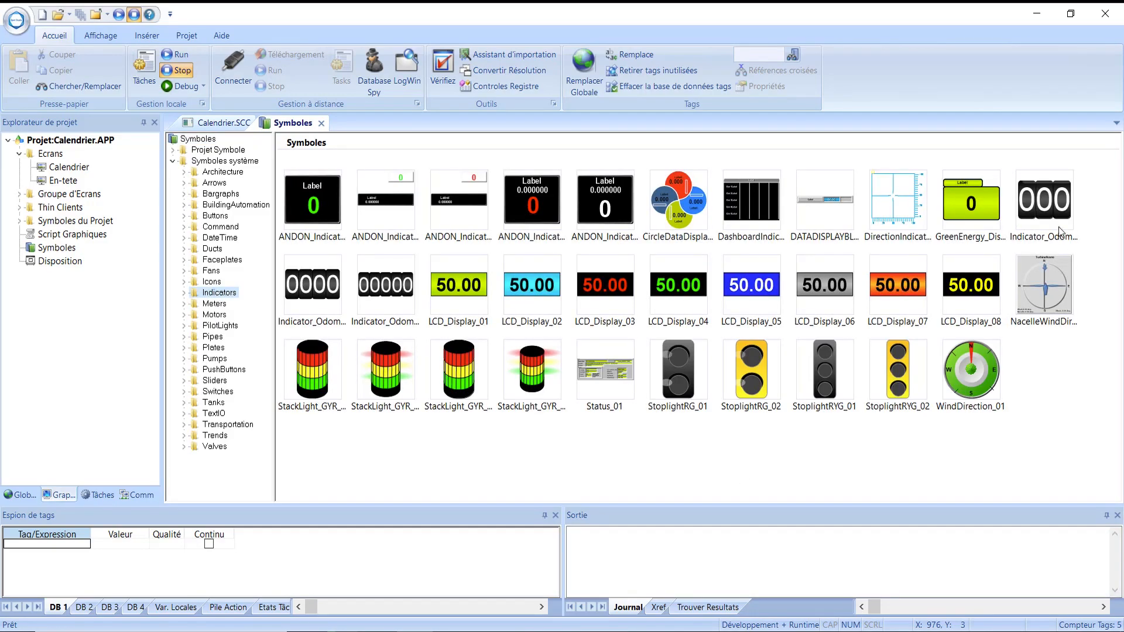
drag(1058, 230, 322, 261)
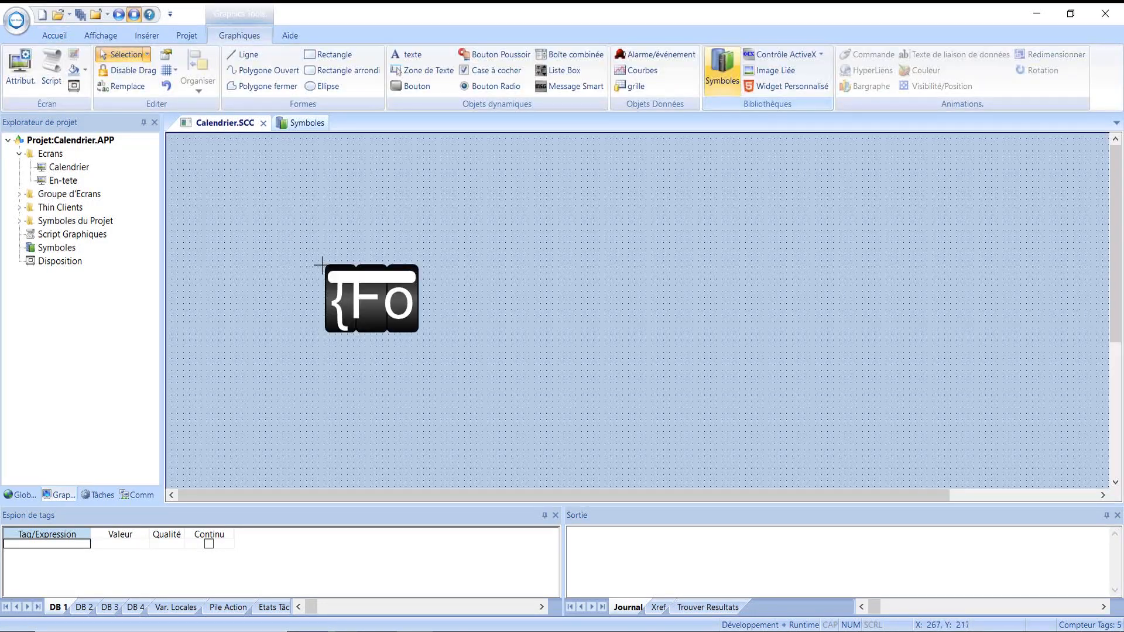
Duplicate the odometer indicator and position the copy directly below the original.
click(370, 318)
click(364, 391)
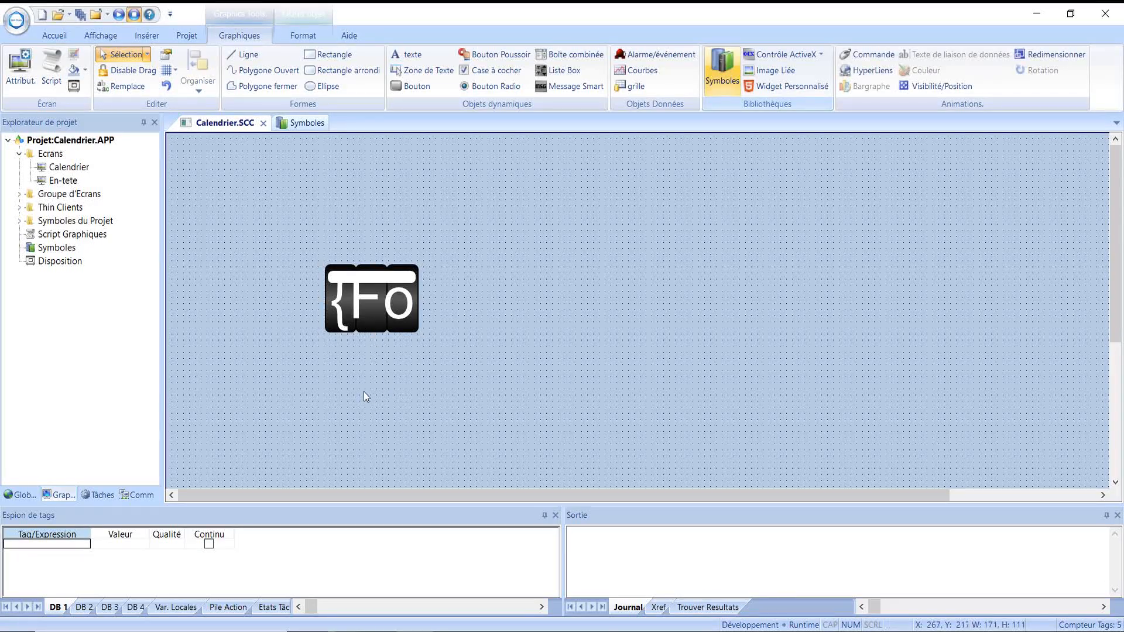
key(ctrl+v)
drag(254, 197, 388, 373)
click(471, 387)
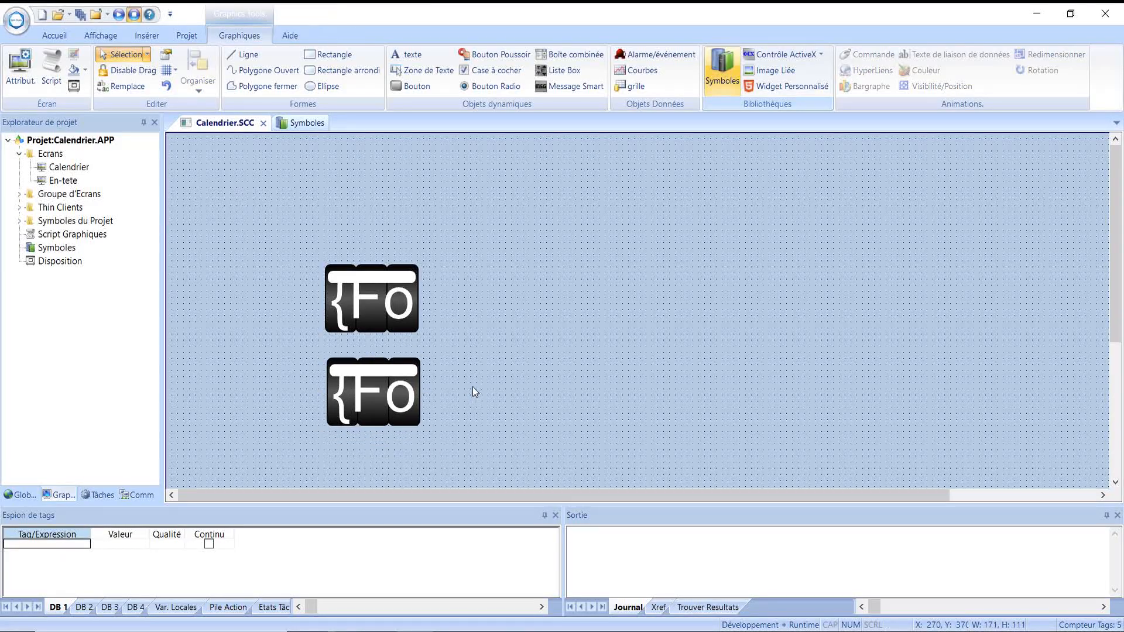
Set the upper odometer indicator's TagName to the integer tag compteur1.
double_click(371, 290)
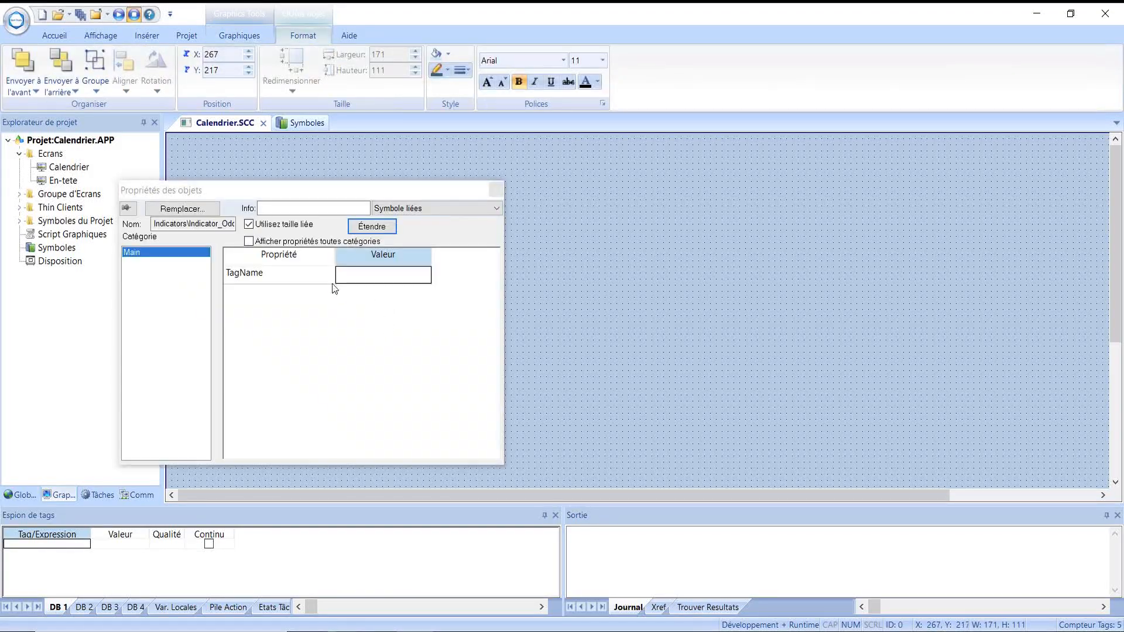
double_click(354, 283)
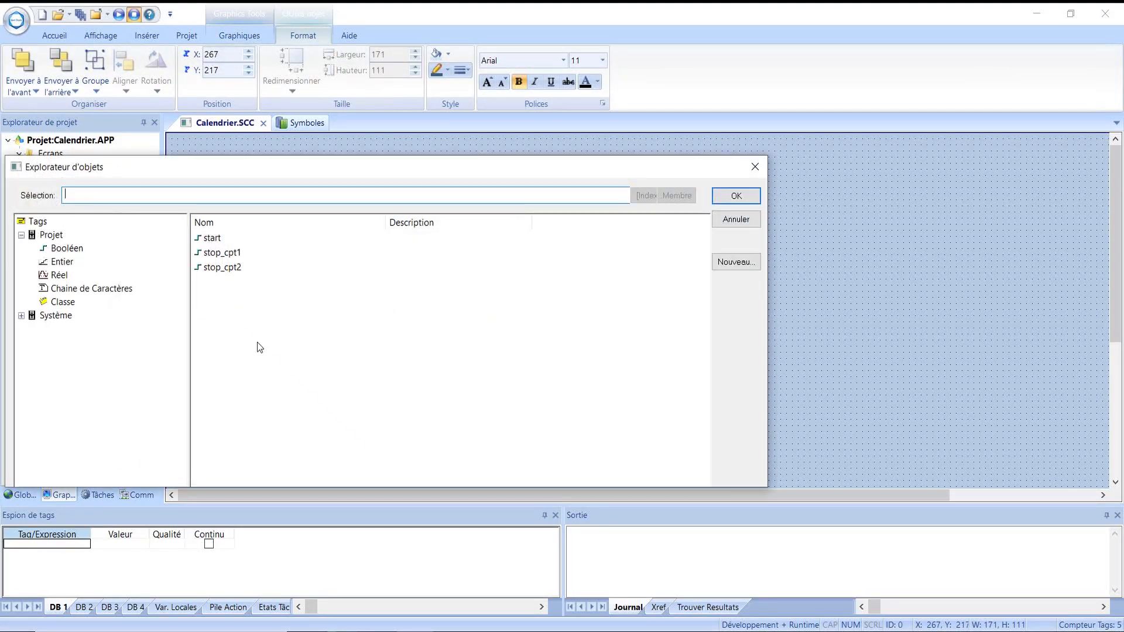
click(62, 264)
double_click(223, 238)
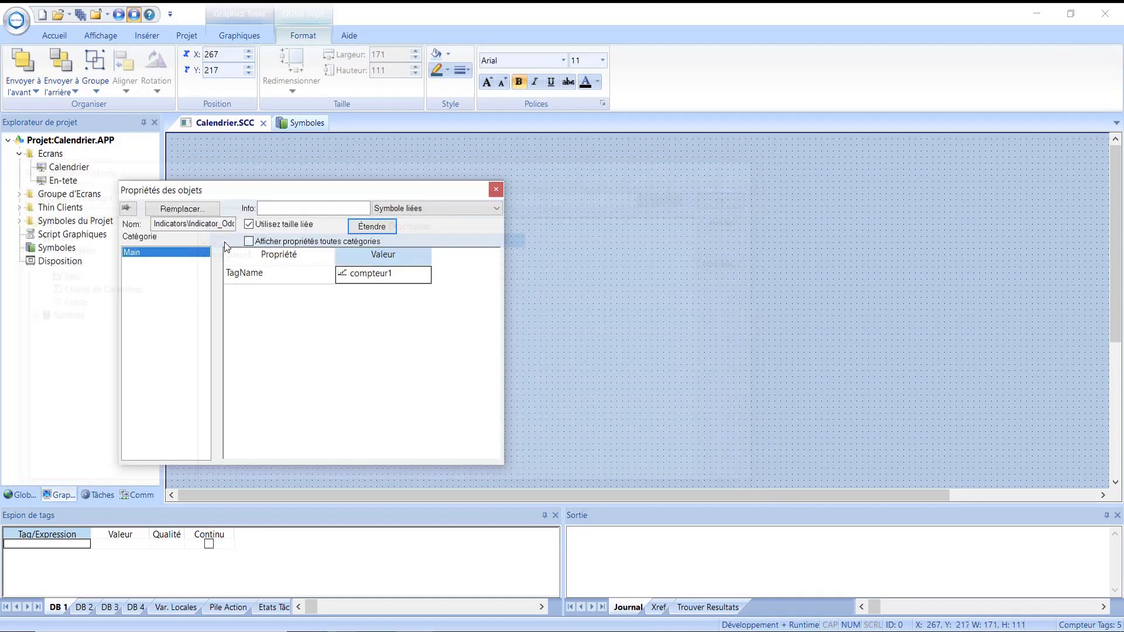
click(499, 189)
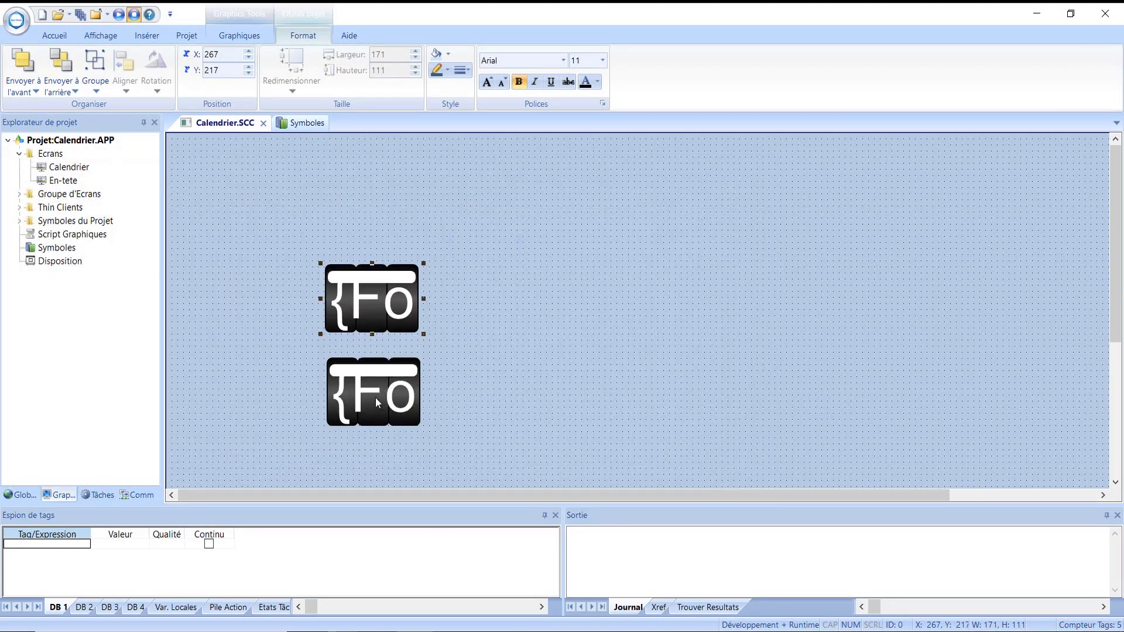
Set the lower odometer indicator's TagName to the integer tag compteur2.
double_click(375, 398)
double_click(365, 281)
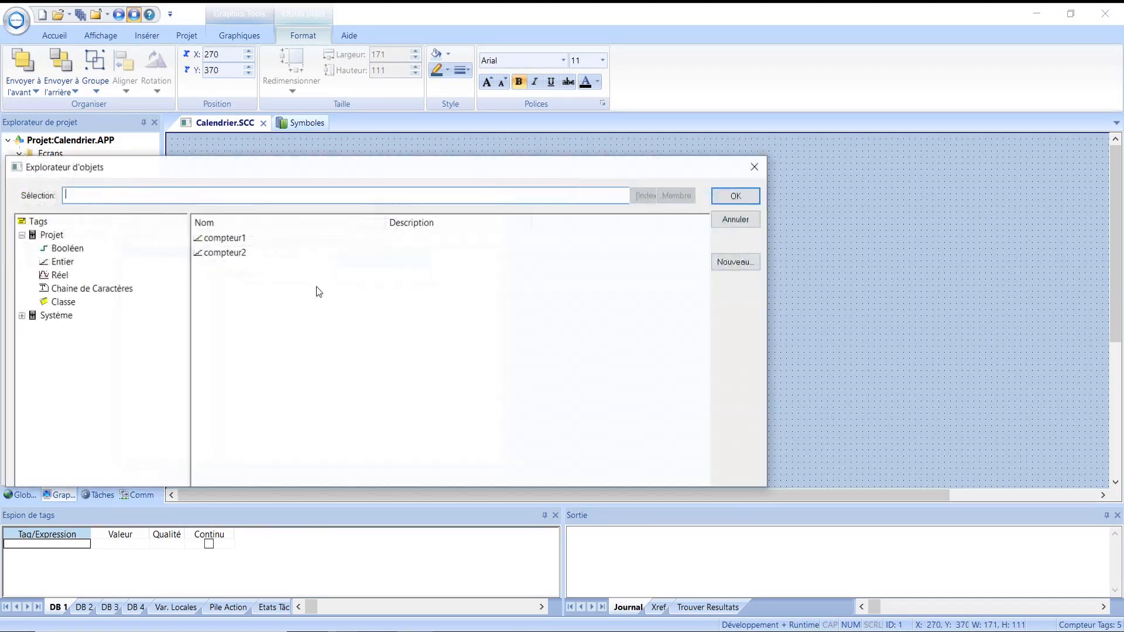
double_click(223, 254)
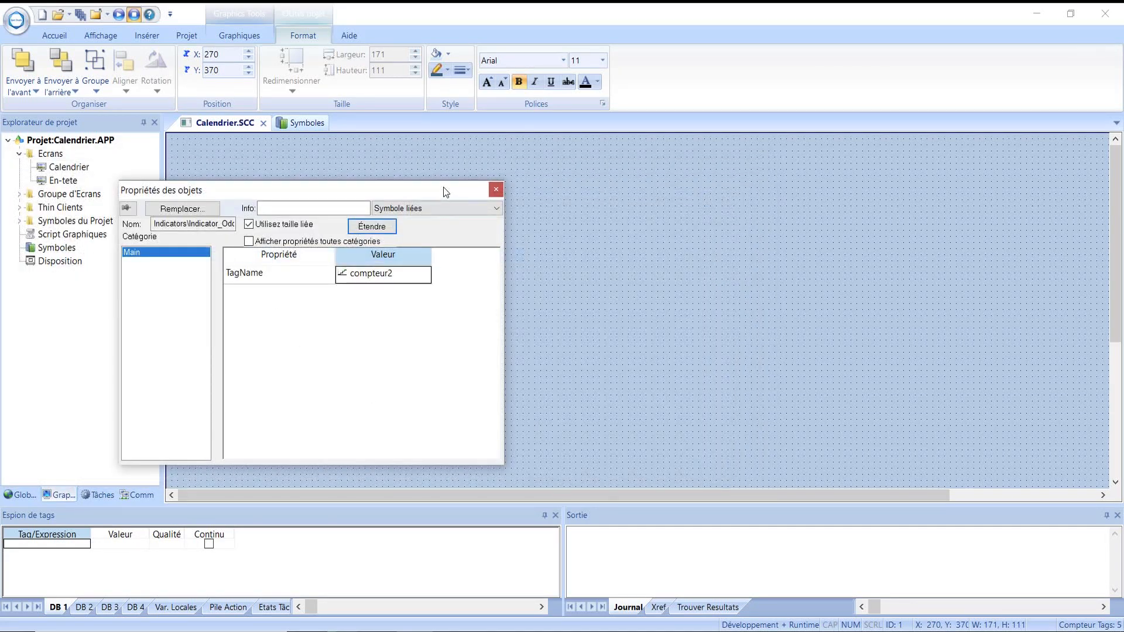
click(496, 189)
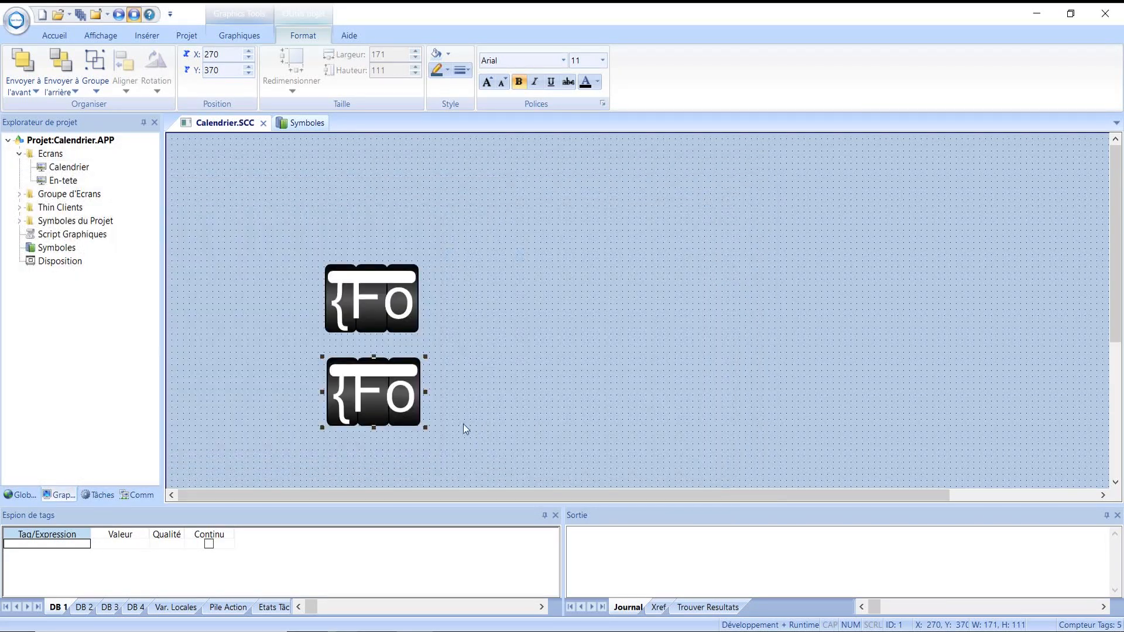
Place the SW_SilverRed_03 switch from the system symbols' Switches folder to the right of the upper odometer indicator.
click(305, 122)
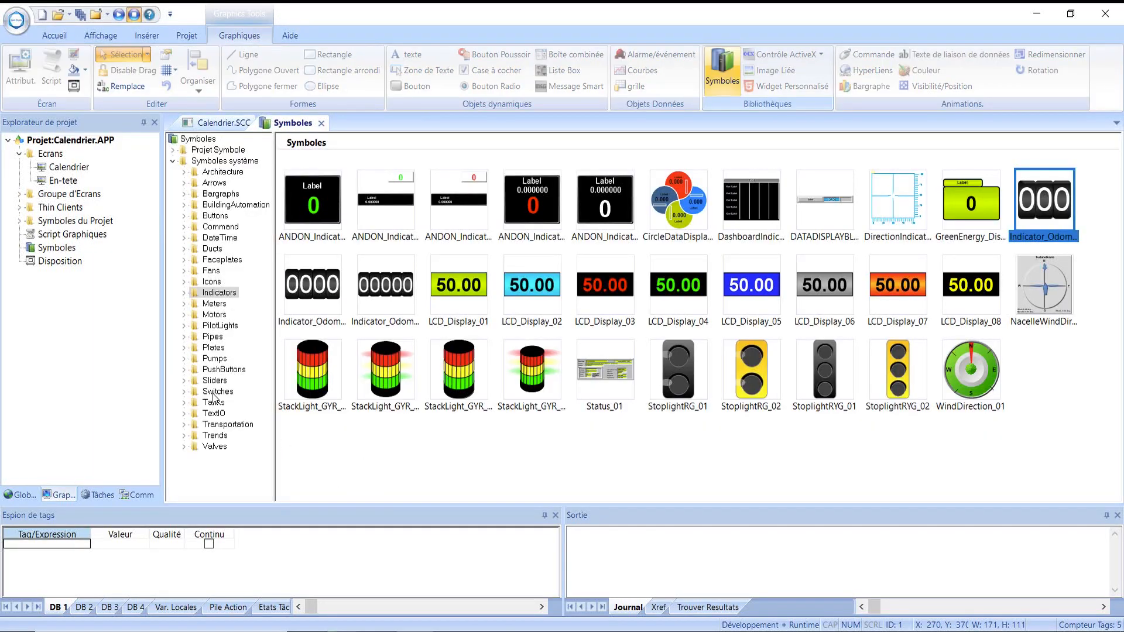
click(212, 392)
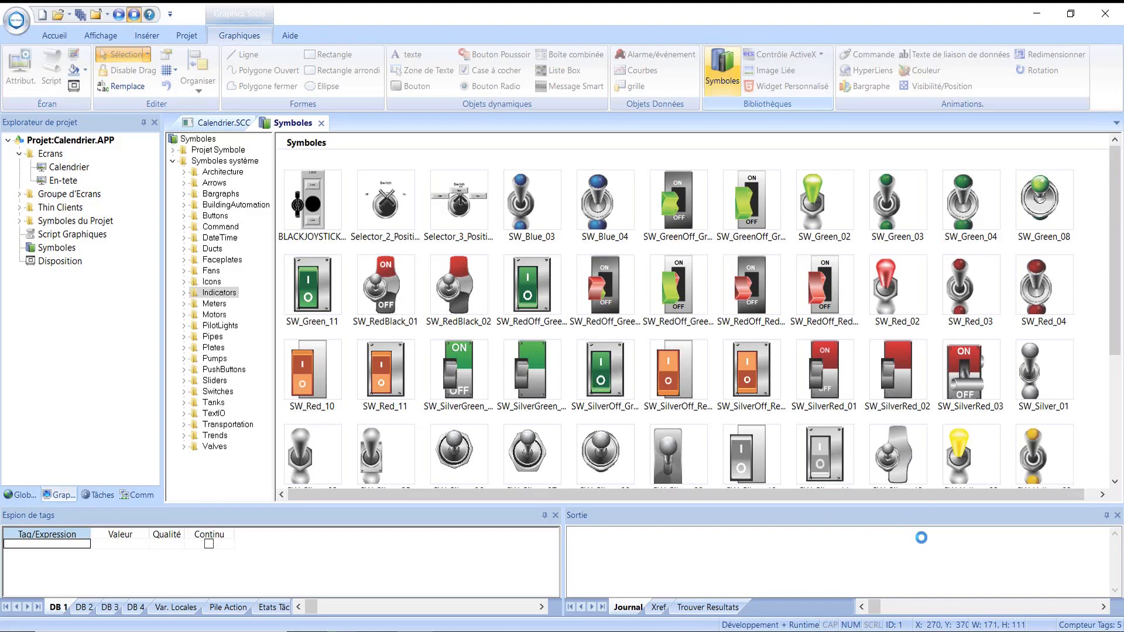
click(967, 368)
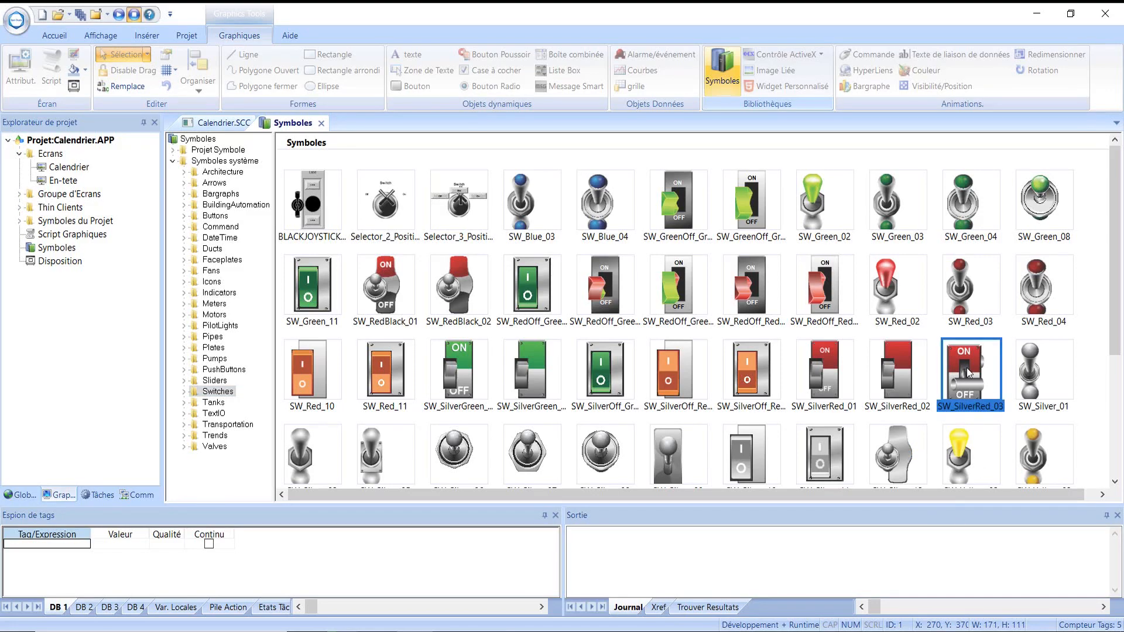
click(220, 123)
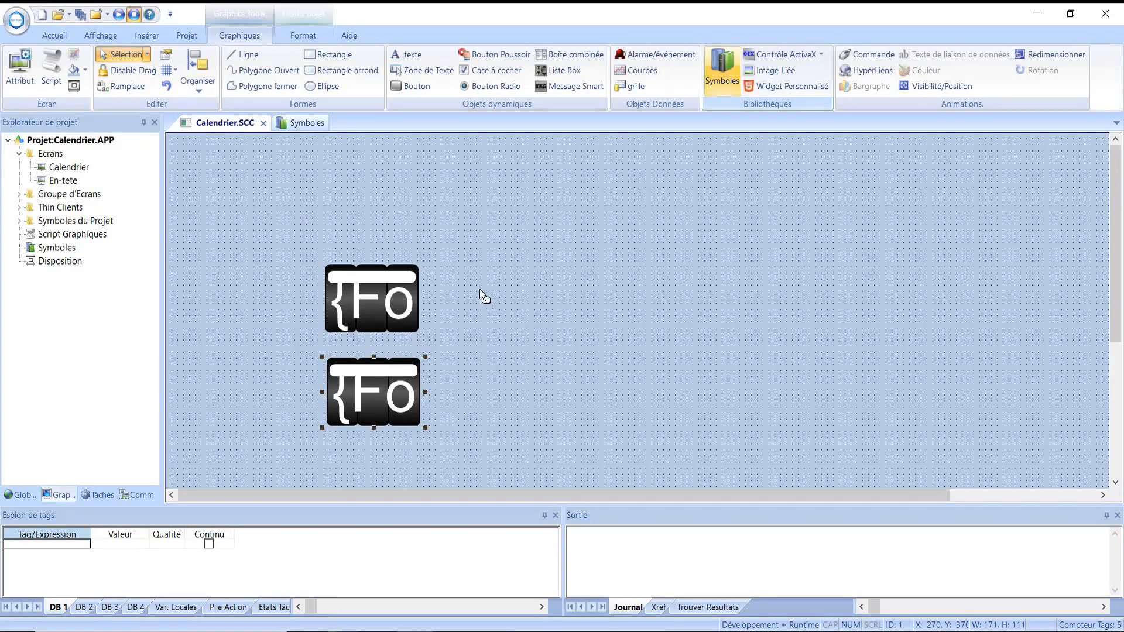
click(494, 305)
drag(491, 307, 490, 280)
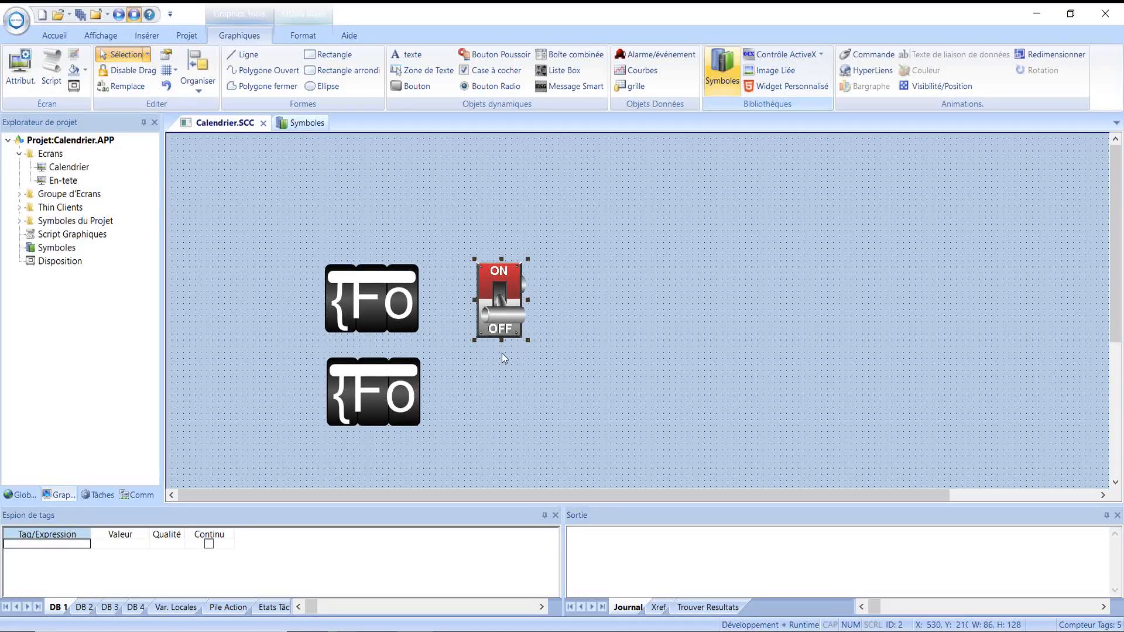
Duplicate the ON/OFF switch and position the copy beside the lower odometer indicator.
click(502, 382)
key(ctrl+v)
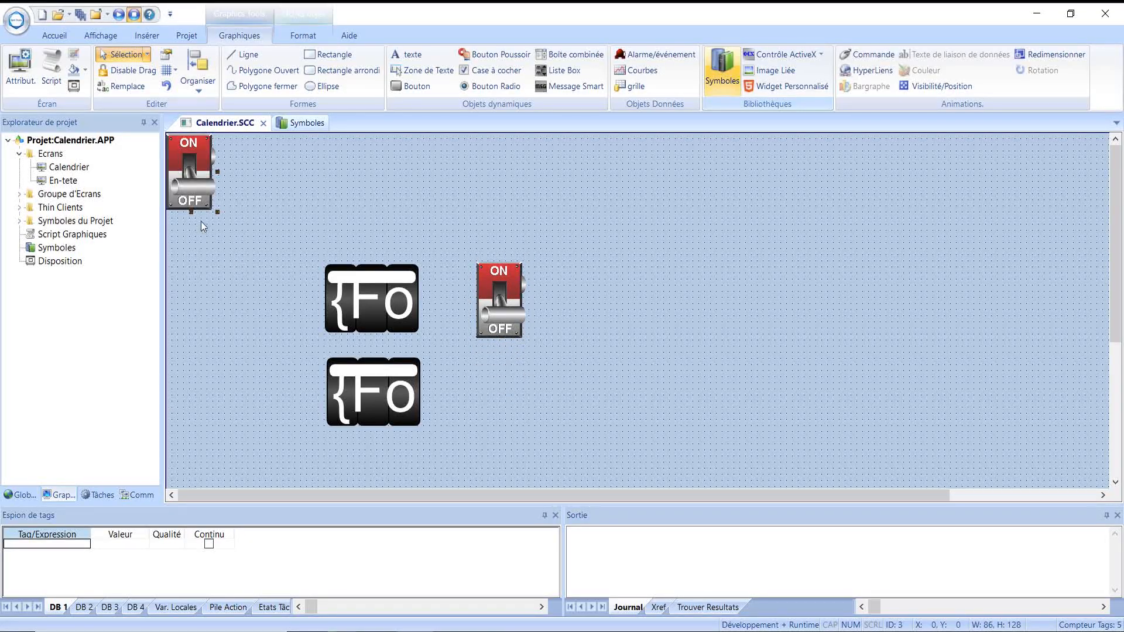
drag(205, 164, 505, 378)
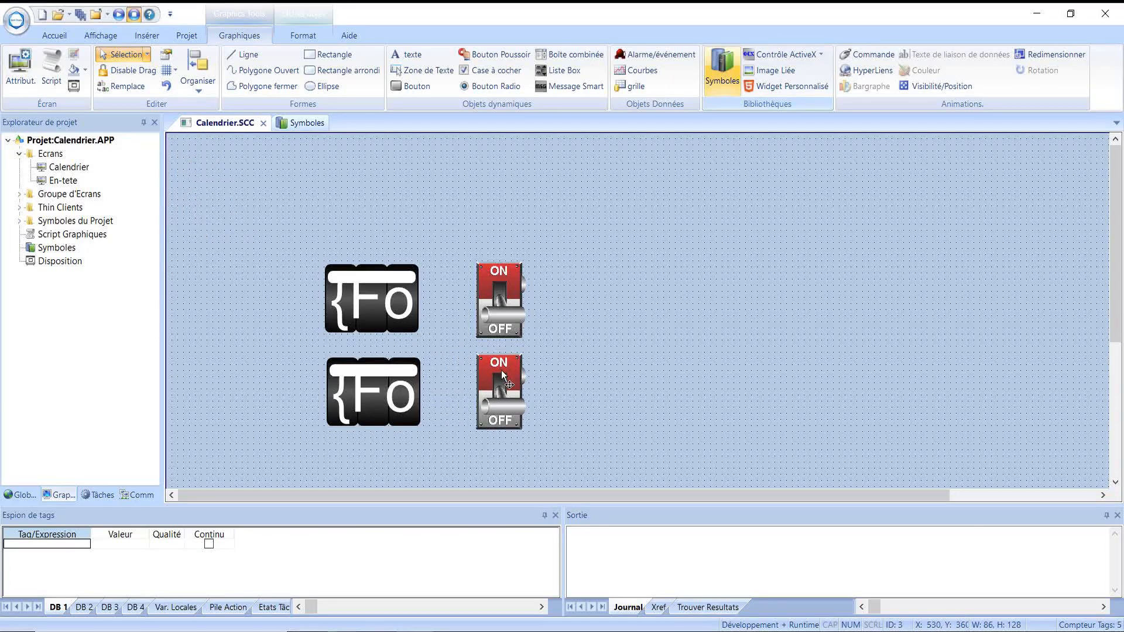
Set both TagCmd and TagState of the upper switch to the Boolean tag stop_cpt1.
double_click(502, 286)
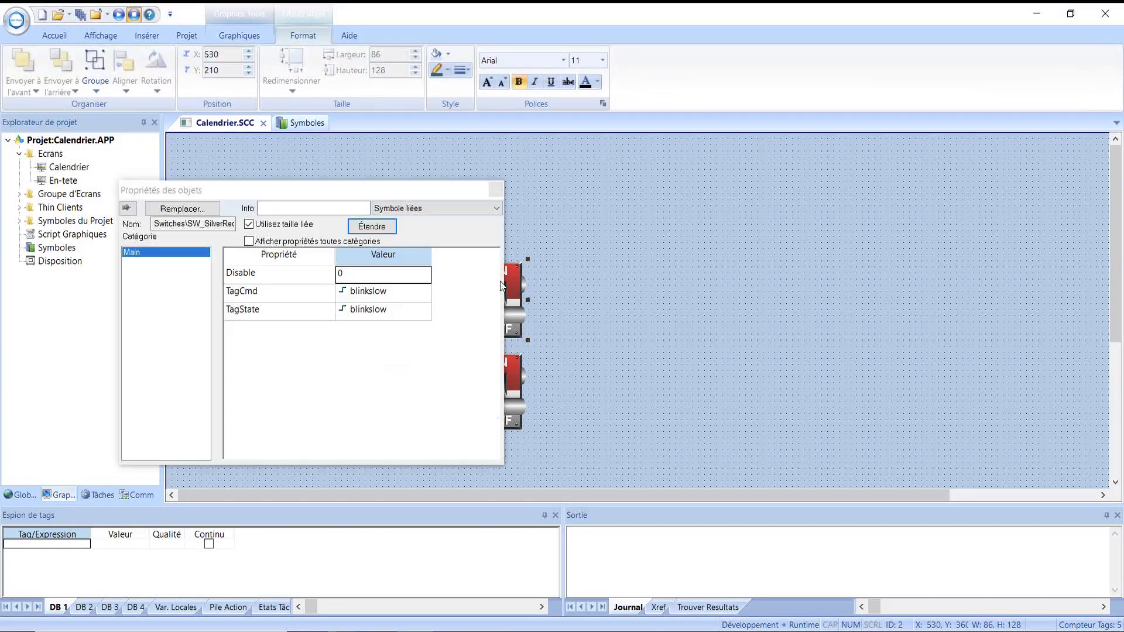
click(406, 296)
click(409, 311)
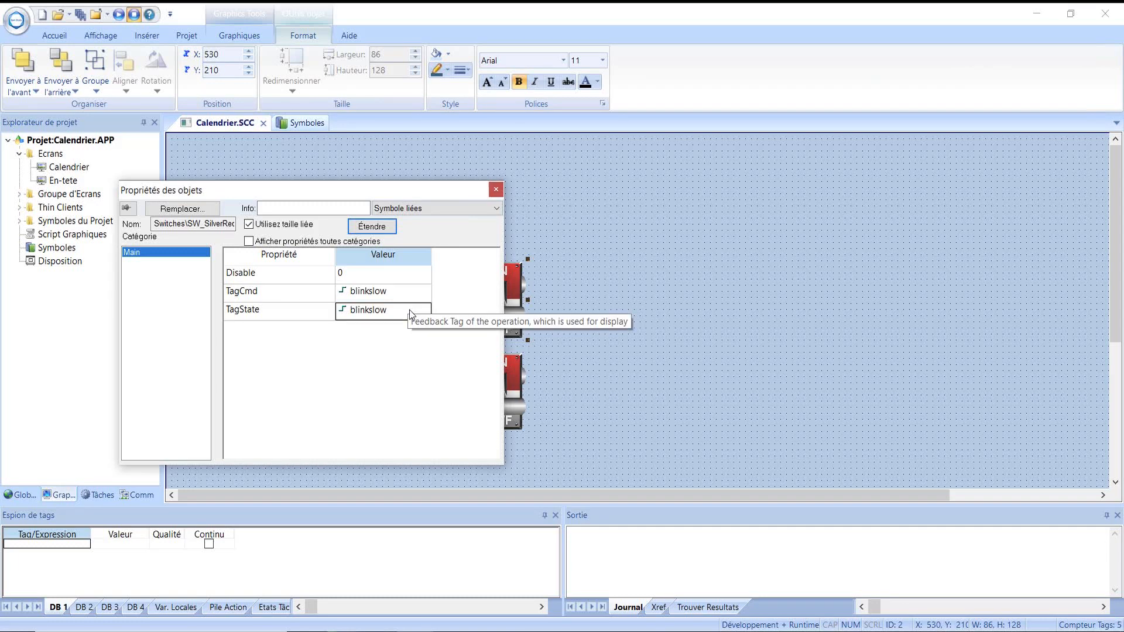
double_click(410, 298)
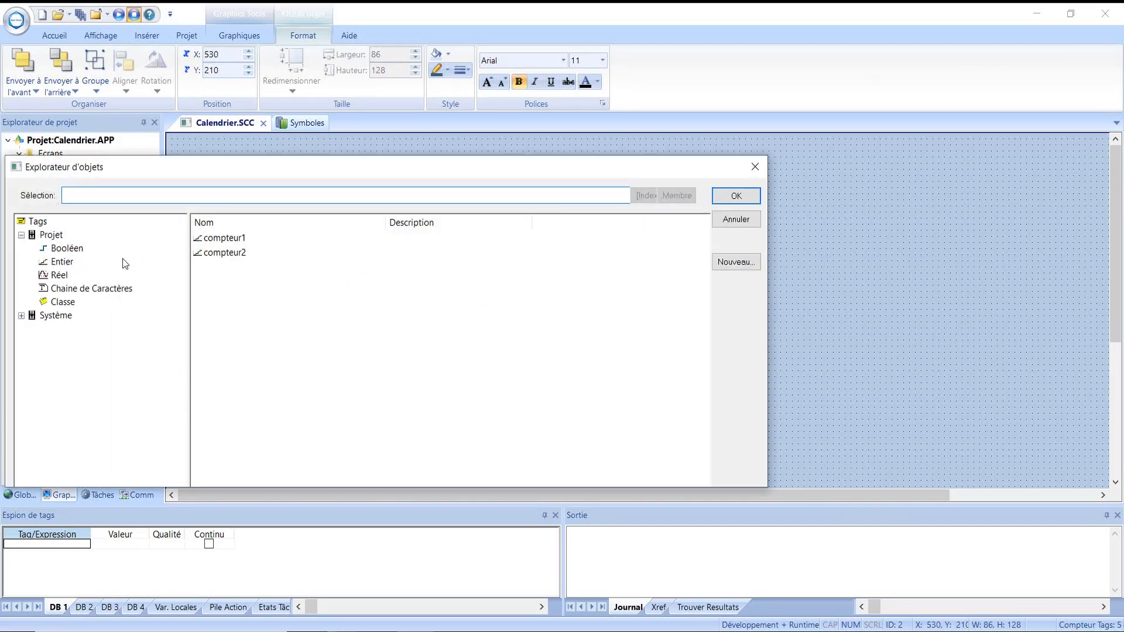
click(75, 252)
double_click(214, 253)
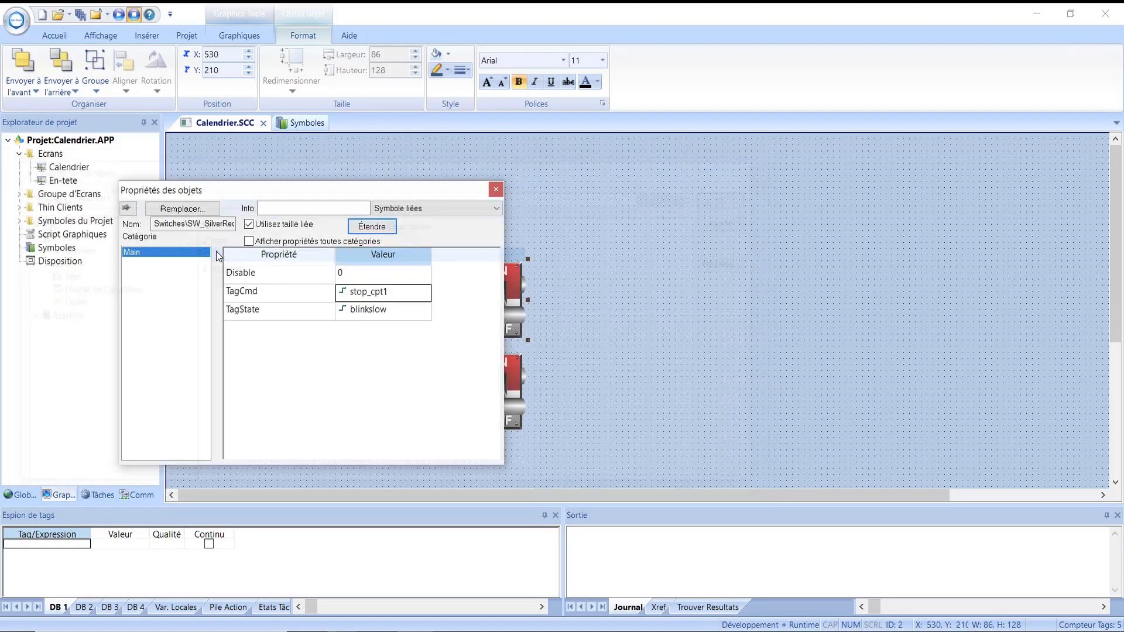
double_click(408, 312)
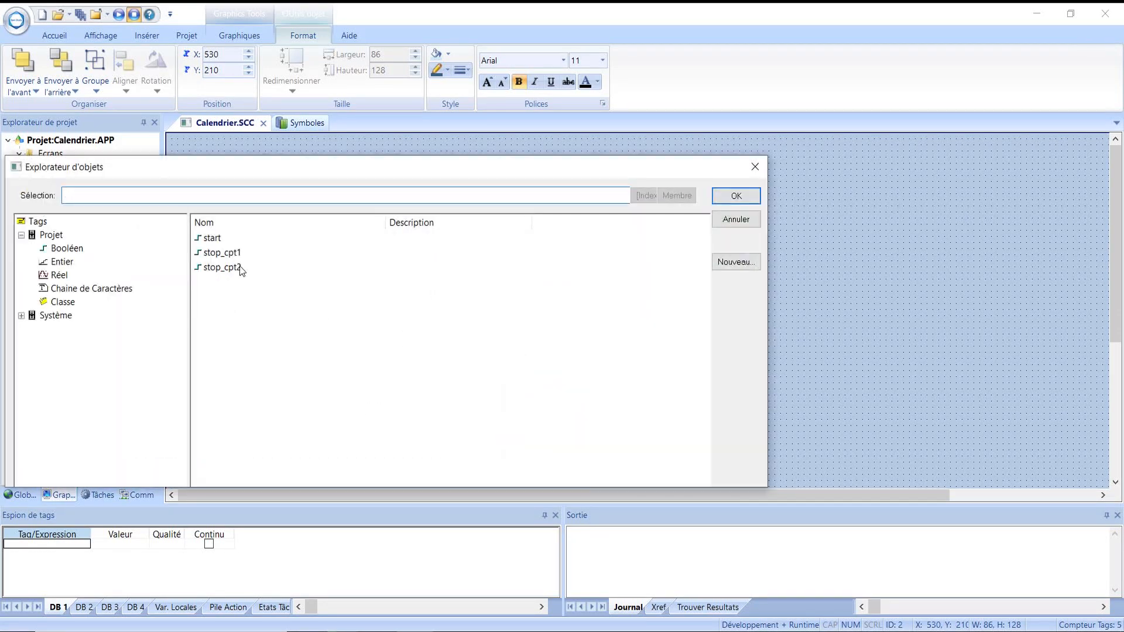
double_click(234, 255)
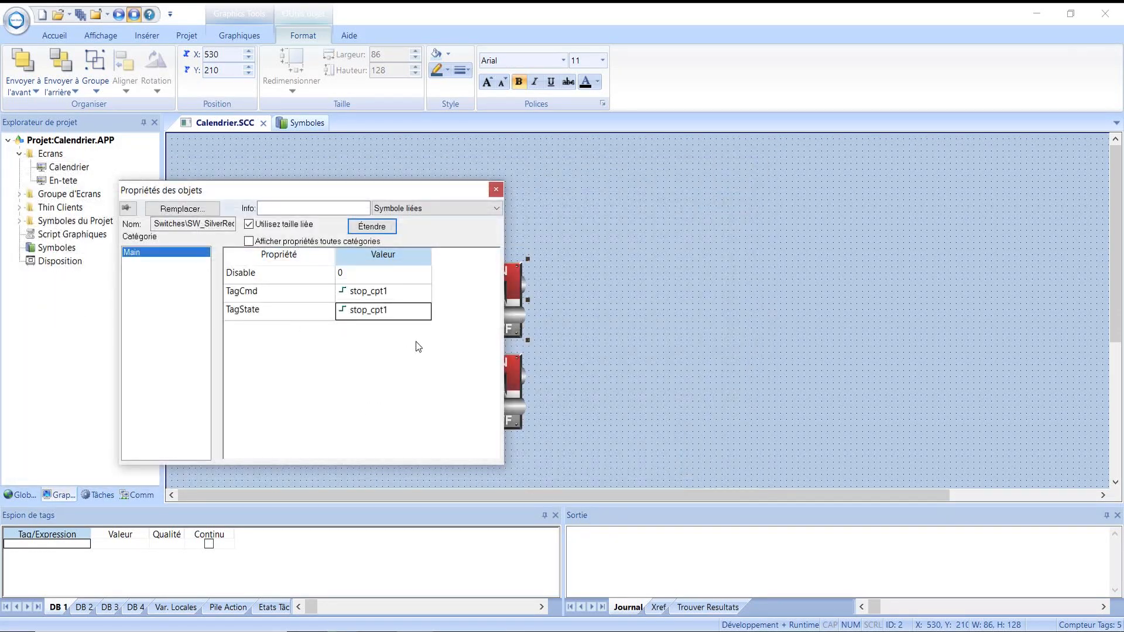
click(495, 188)
Set both TagCmd and TagState of the lower switch to the Boolean tag stop_cpt2.
double_click(494, 380)
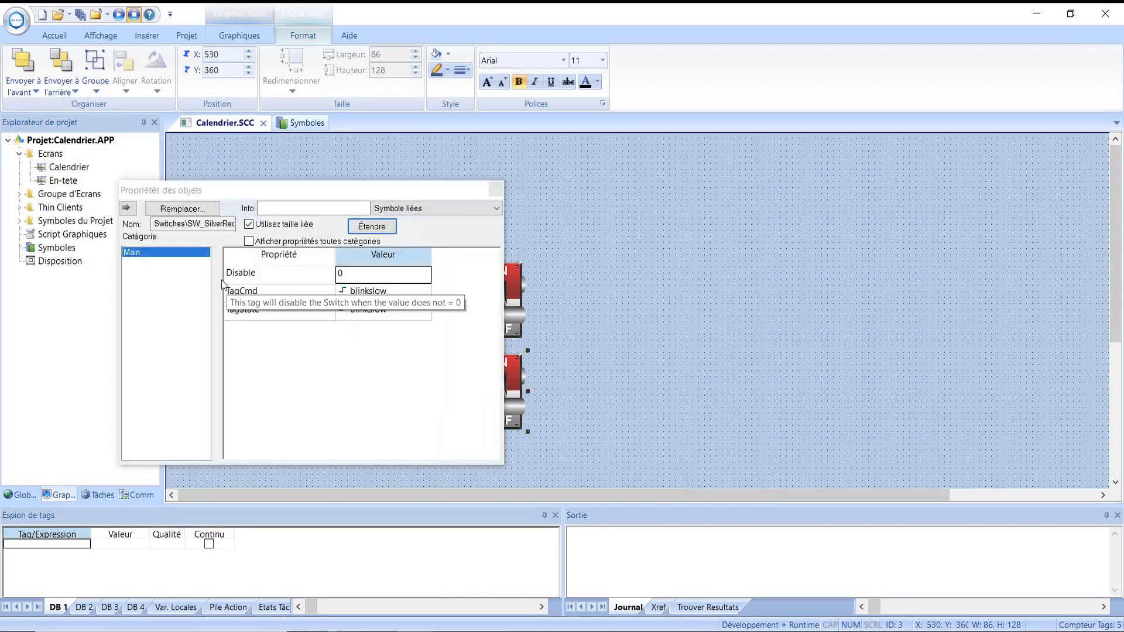
double_click(422, 292)
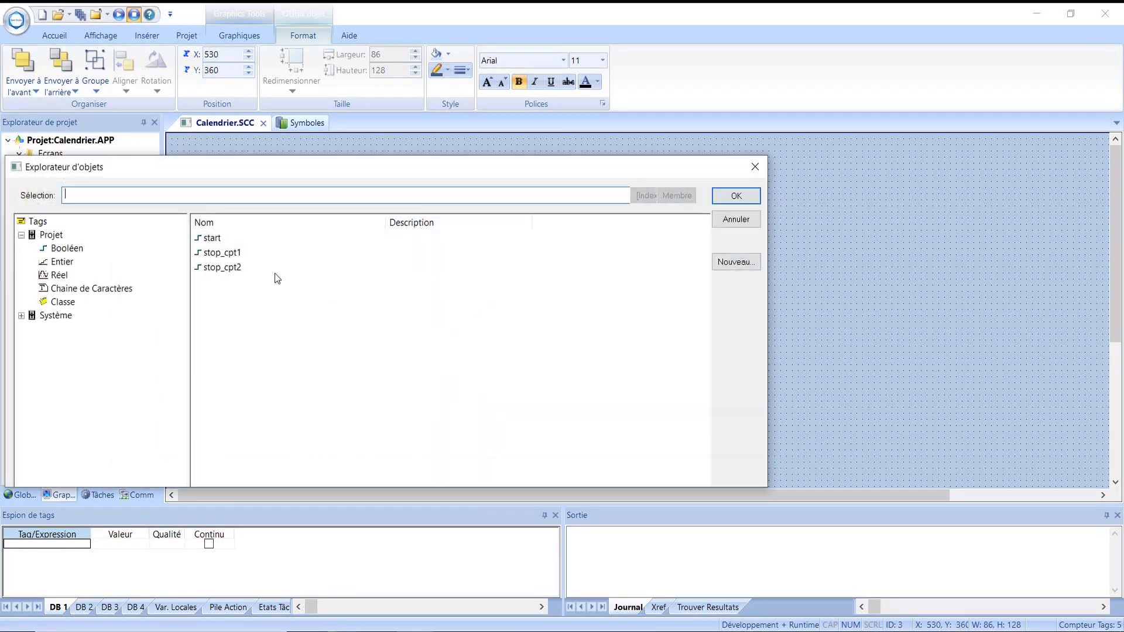
double_click(234, 269)
double_click(384, 309)
double_click(231, 269)
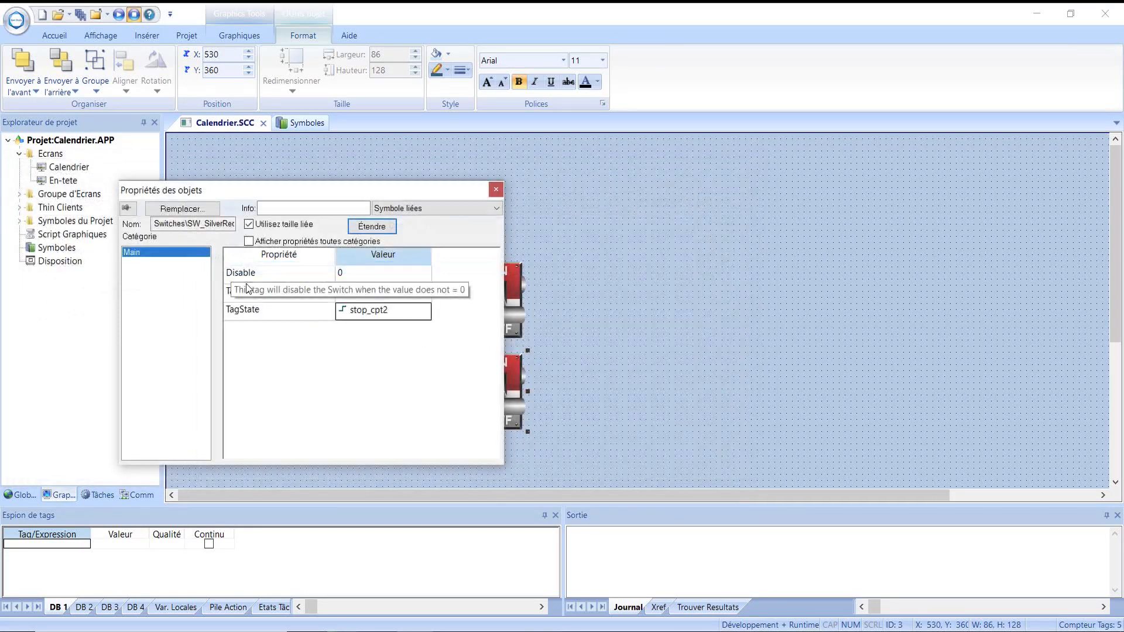
click(495, 192)
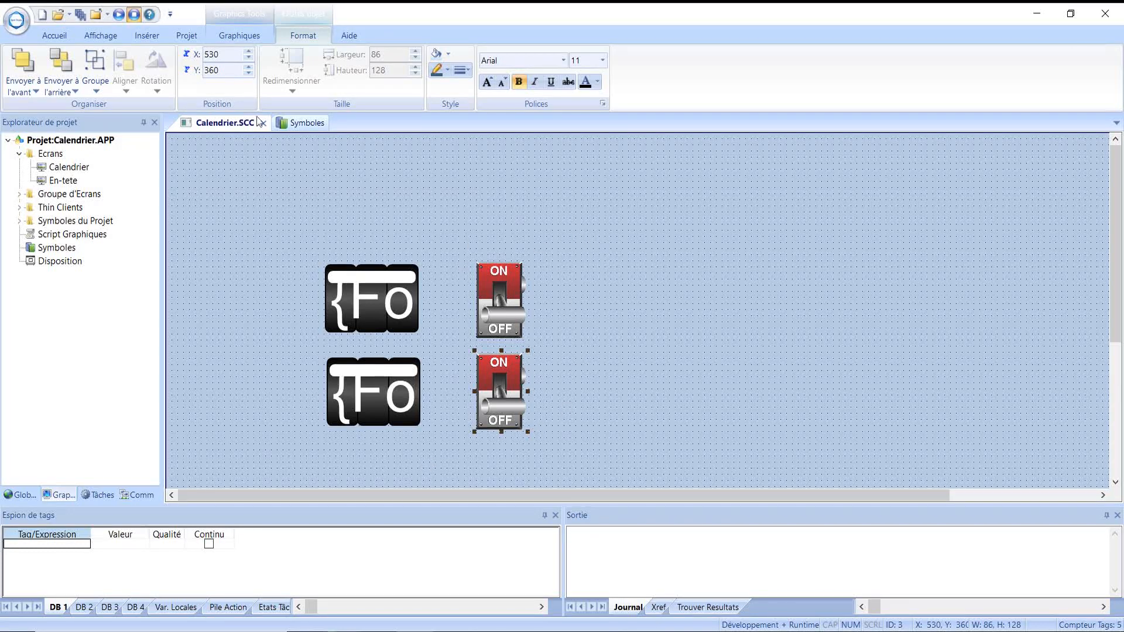
Draw a push button (Bouton Poussoir) about 111 wide and 80 high to the right of the upper switch.
click(256, 38)
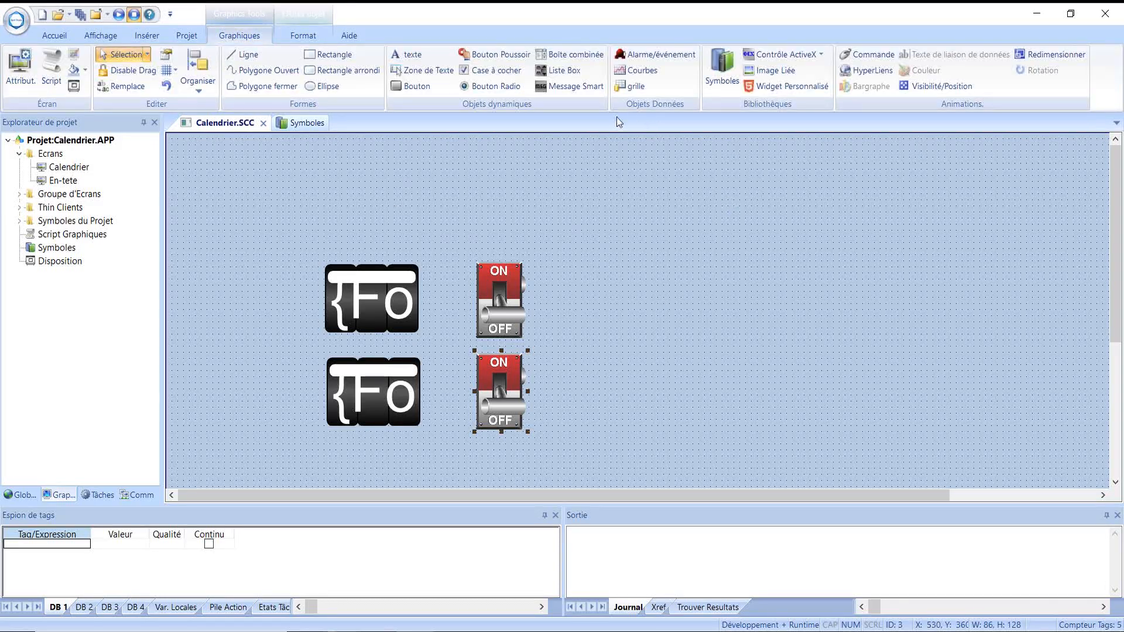
click(497, 54)
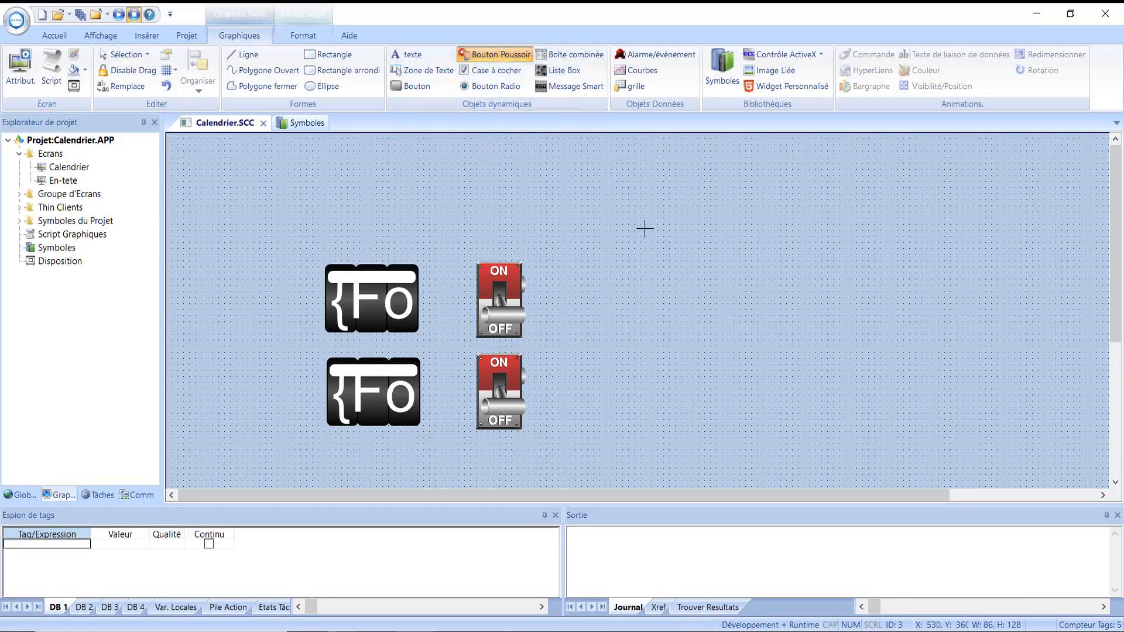
mouse_move(629, 280)
mouse_down()
mouse_move(652, 318)
mouse_move(691, 327)
mouse_up()
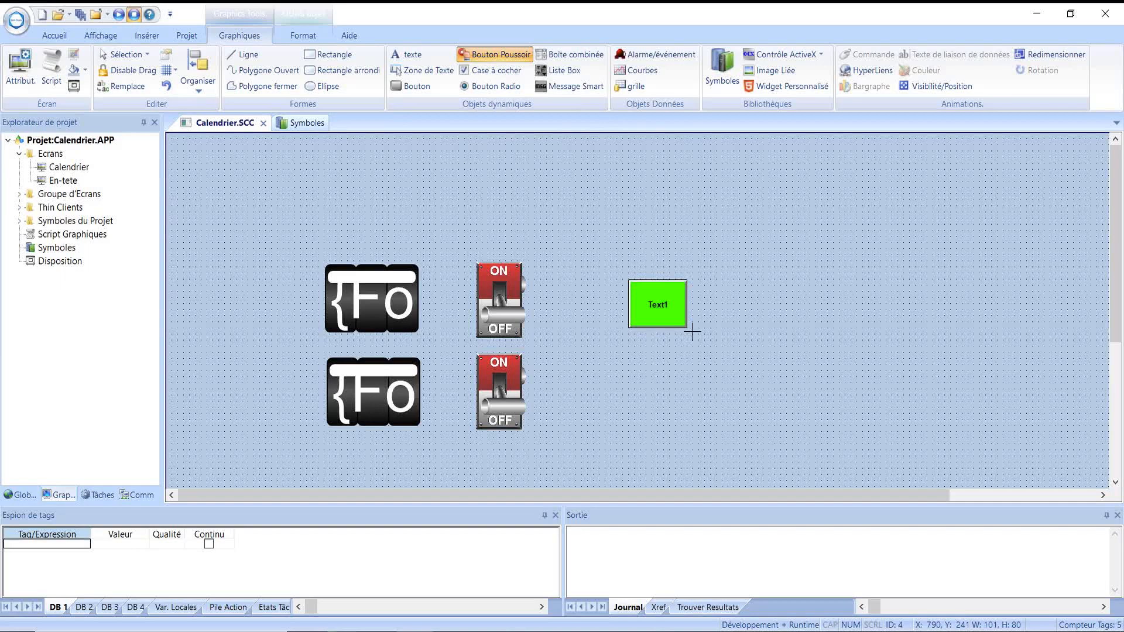
Assign the tag start to the push button's Tag/Expression and open the button's configuration.
double_click(653, 308)
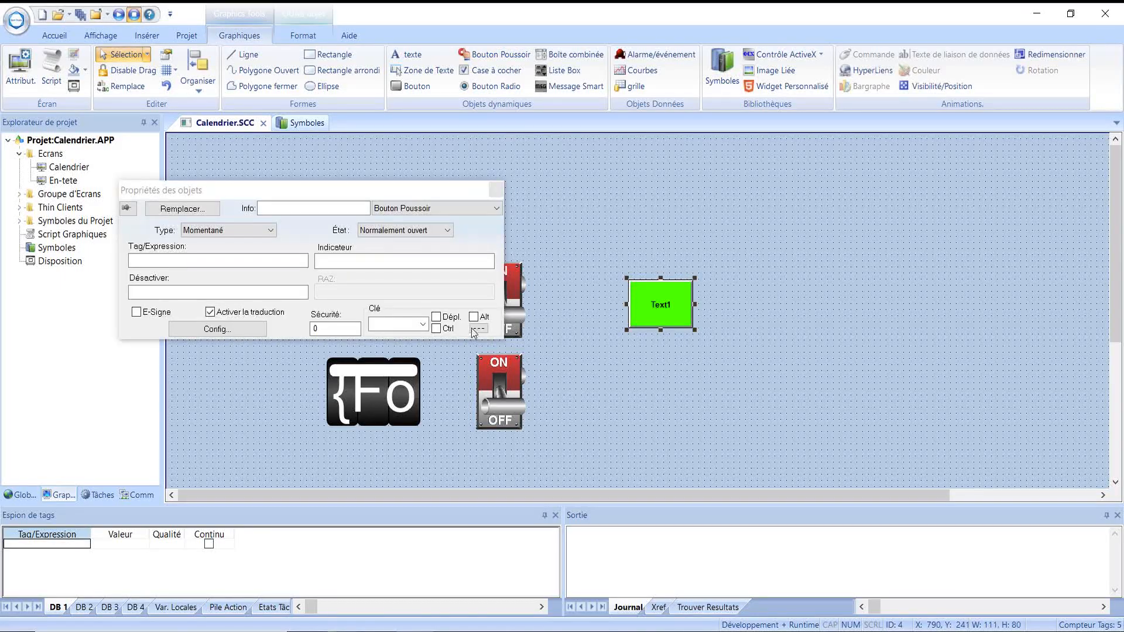
double_click(162, 259)
double_click(218, 170)
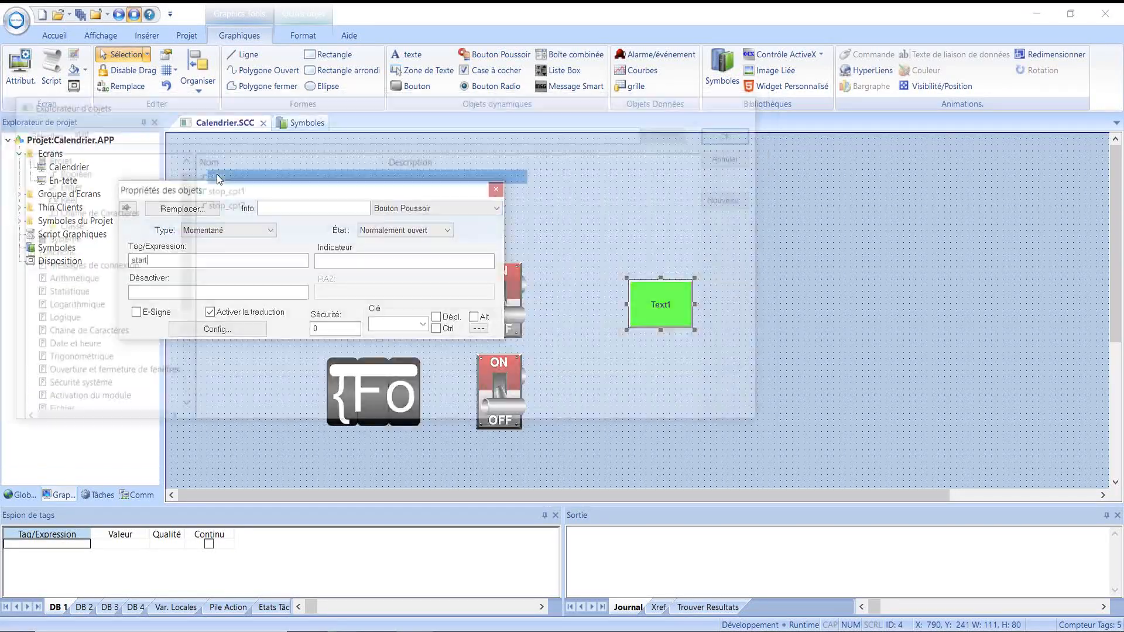
click(234, 328)
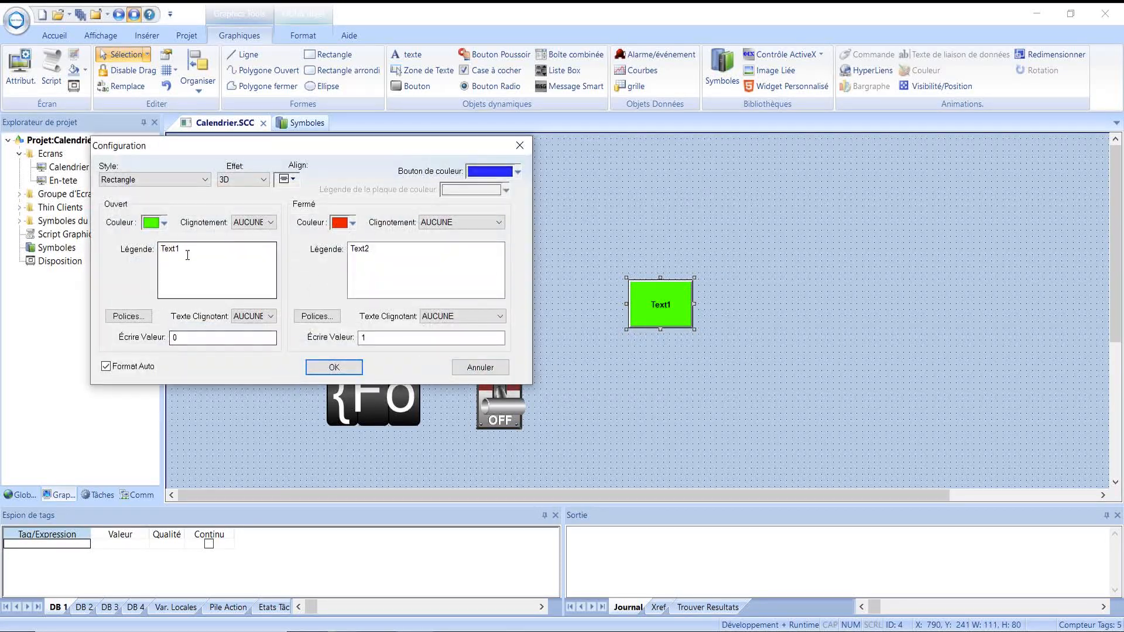
Set the push button's legend to Start for both the Ouvert and Fermé states, and close its configuration and properties.
text(Start)
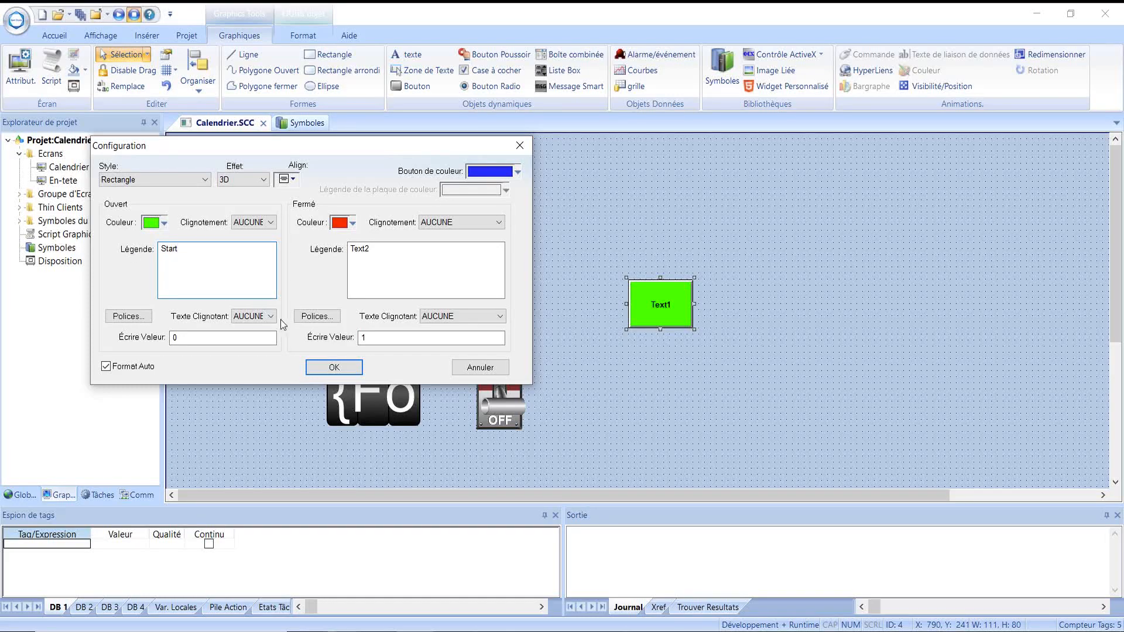
drag(374, 253, 349, 253)
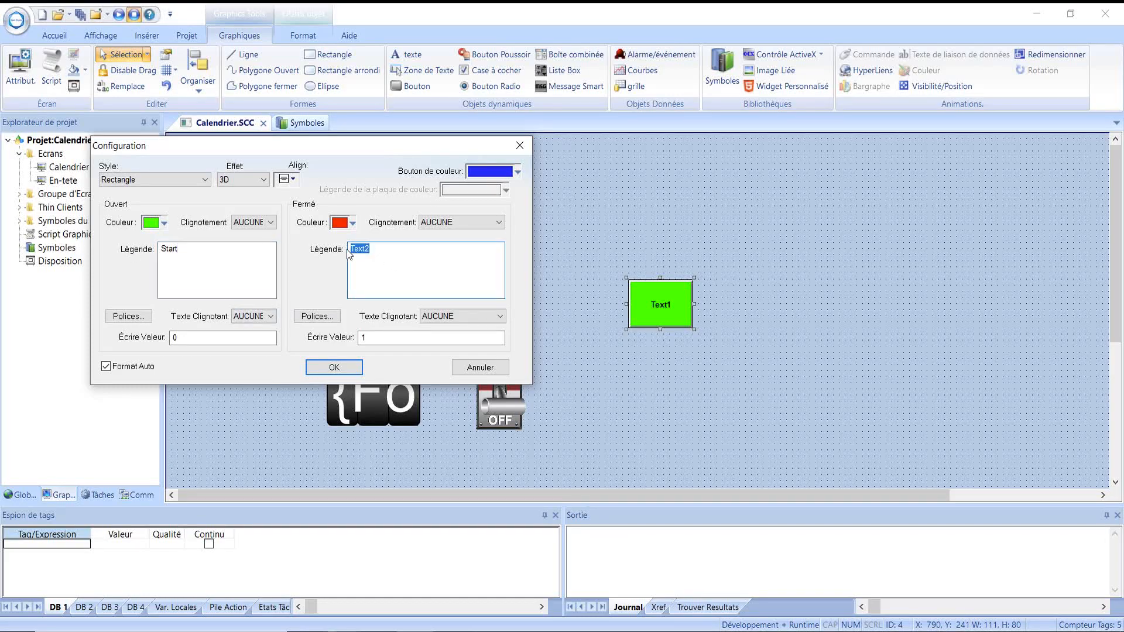
text(Start)
click(347, 370)
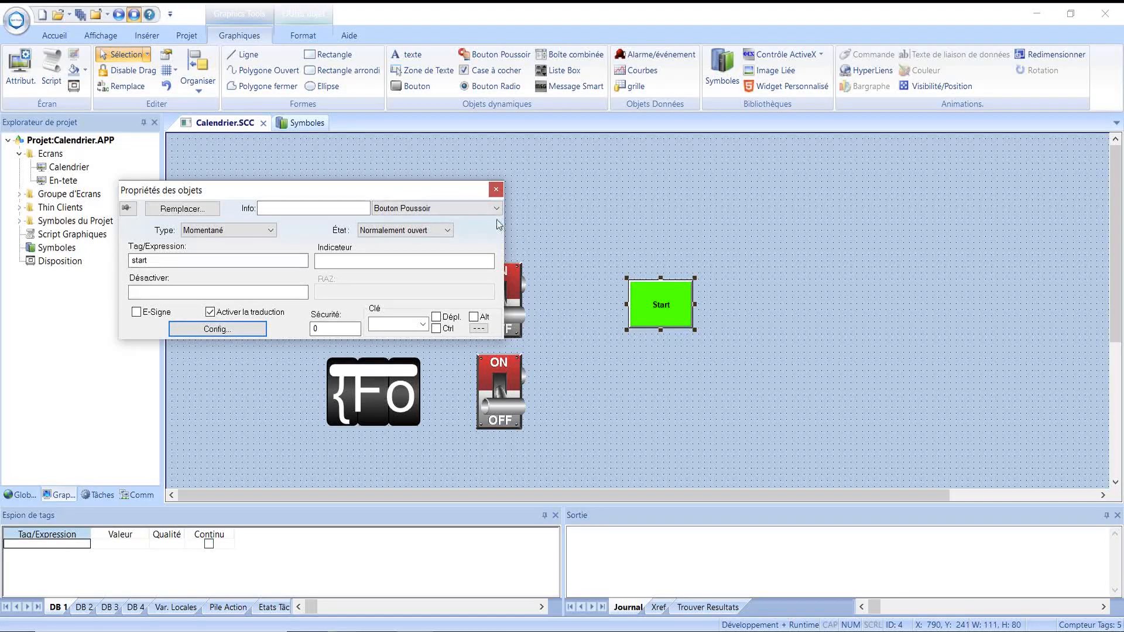
click(495, 189)
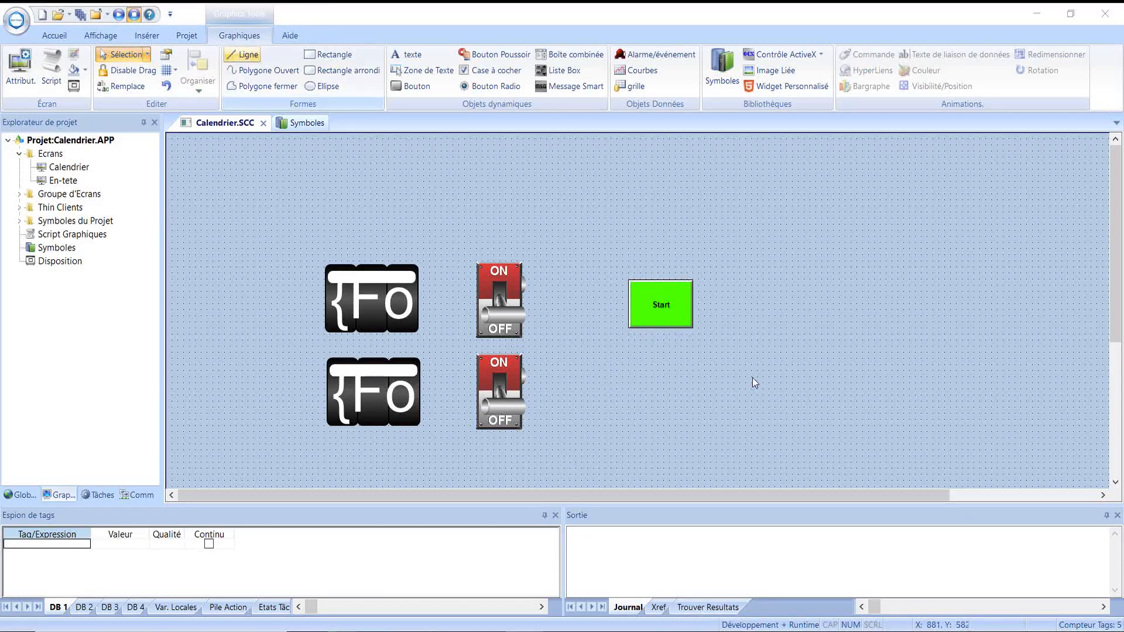
Close the Calendrier.SCC screen with its changes saved and run the project.
click(263, 123)
click(505, 378)
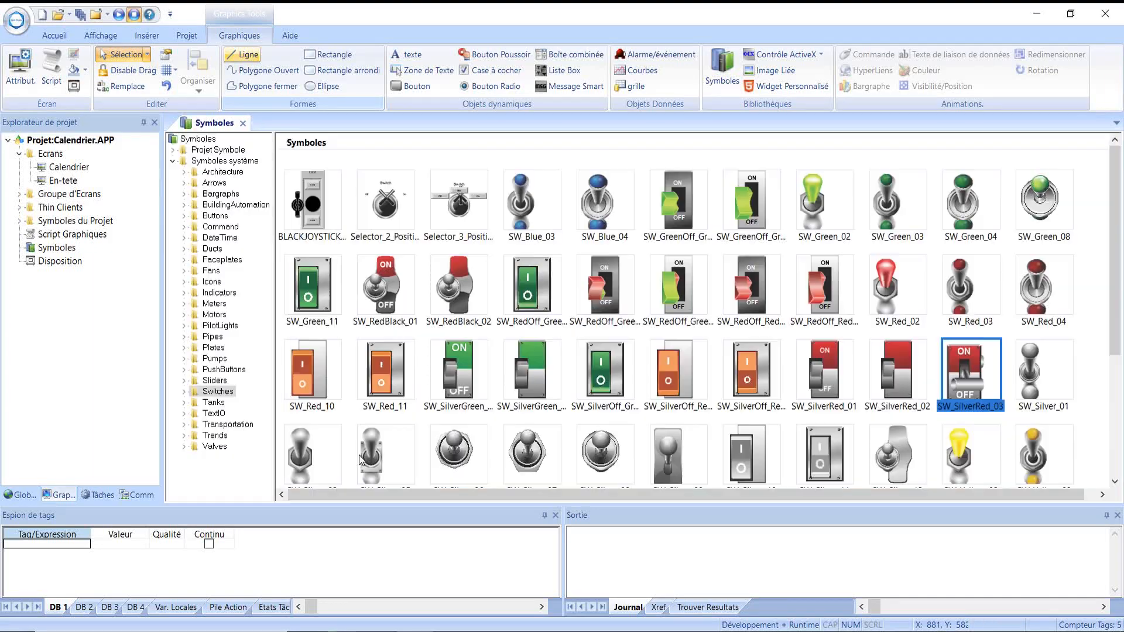
click(118, 16)
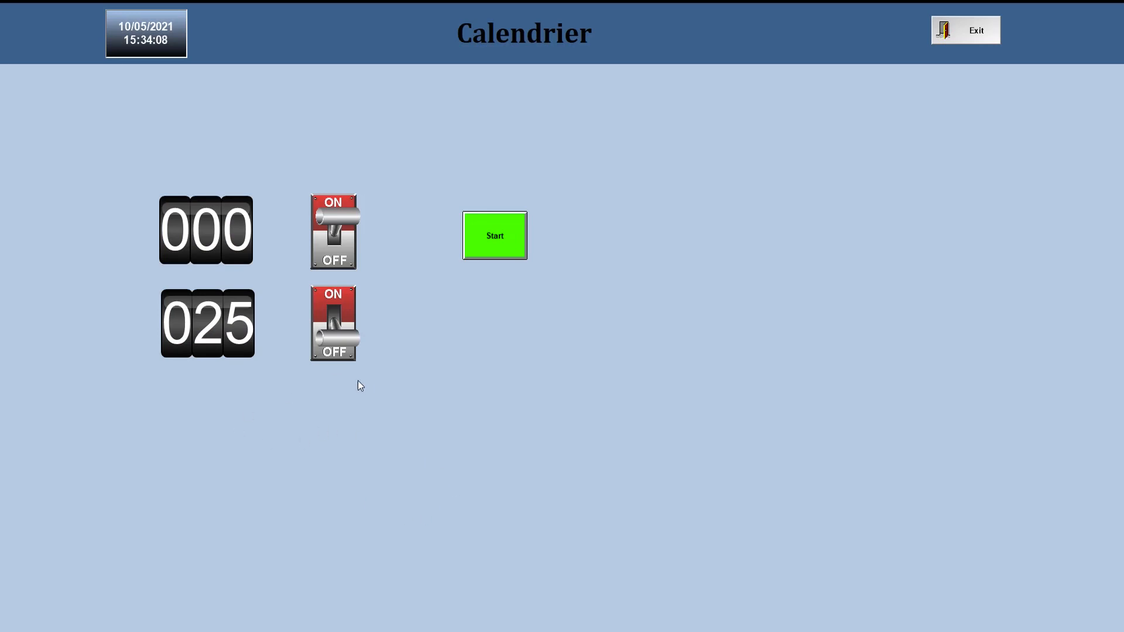
Test the upper counter in the running screen: set its switch to OFF, trigger Start, and return the switch to ON.
click(352, 220)
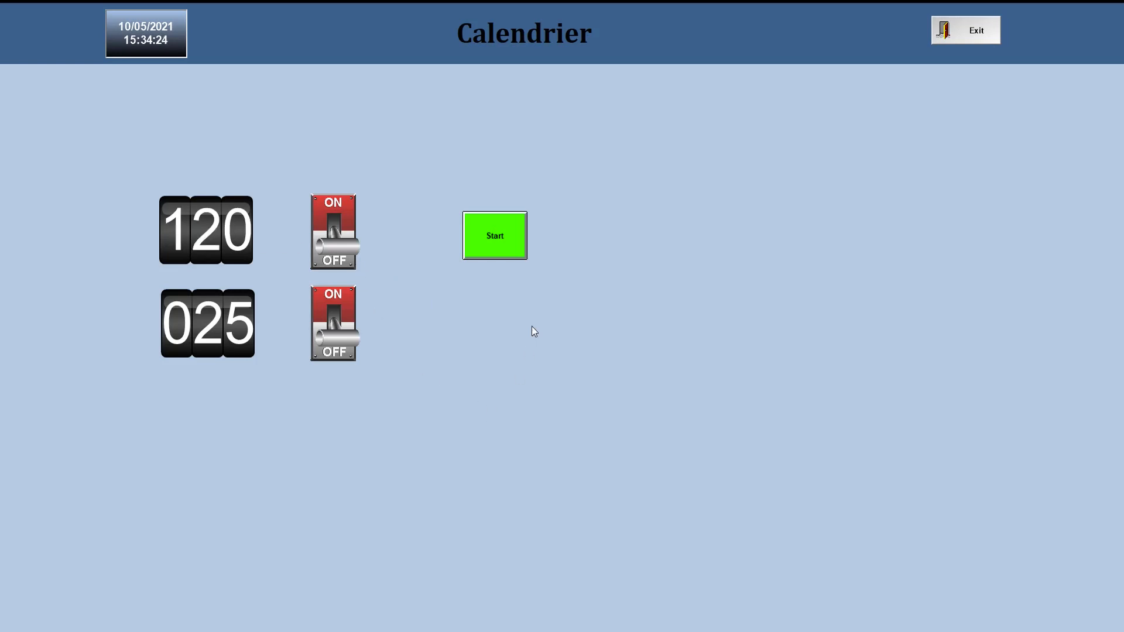
click(497, 245)
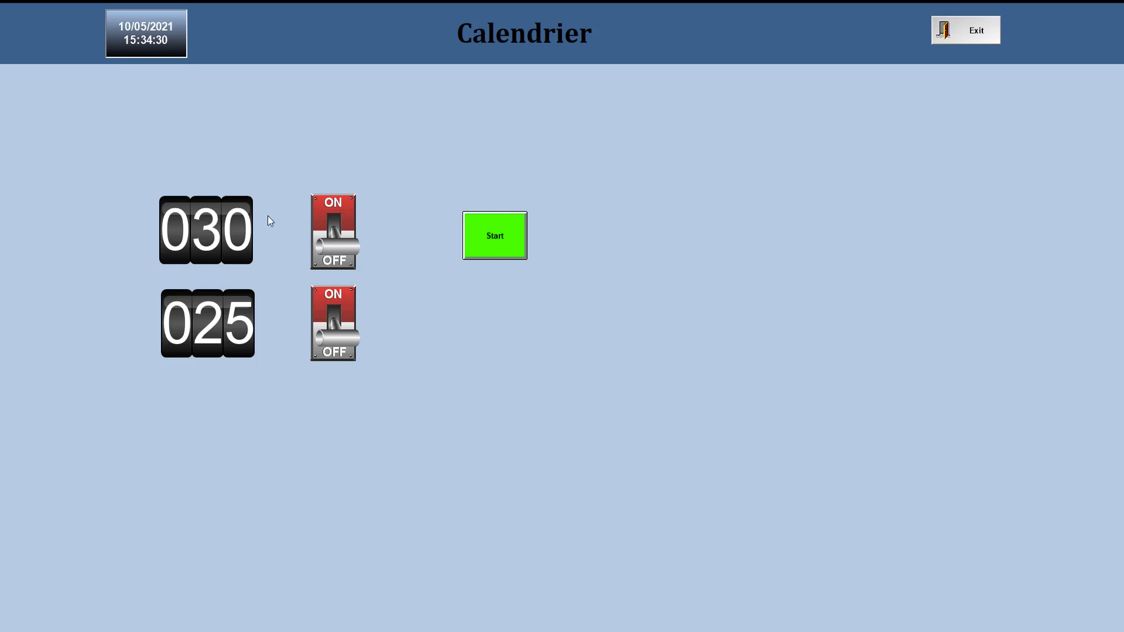
click(336, 249)
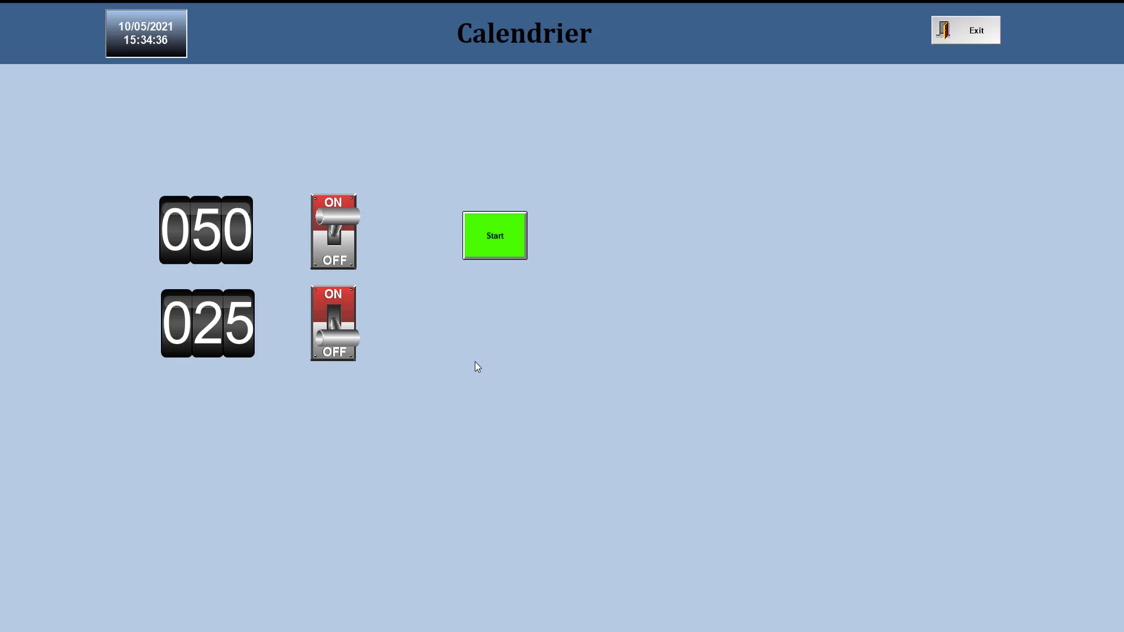
Test the lower counter's stop switch by setting it to ON, back to OFF, and to ON again.
click(336, 340)
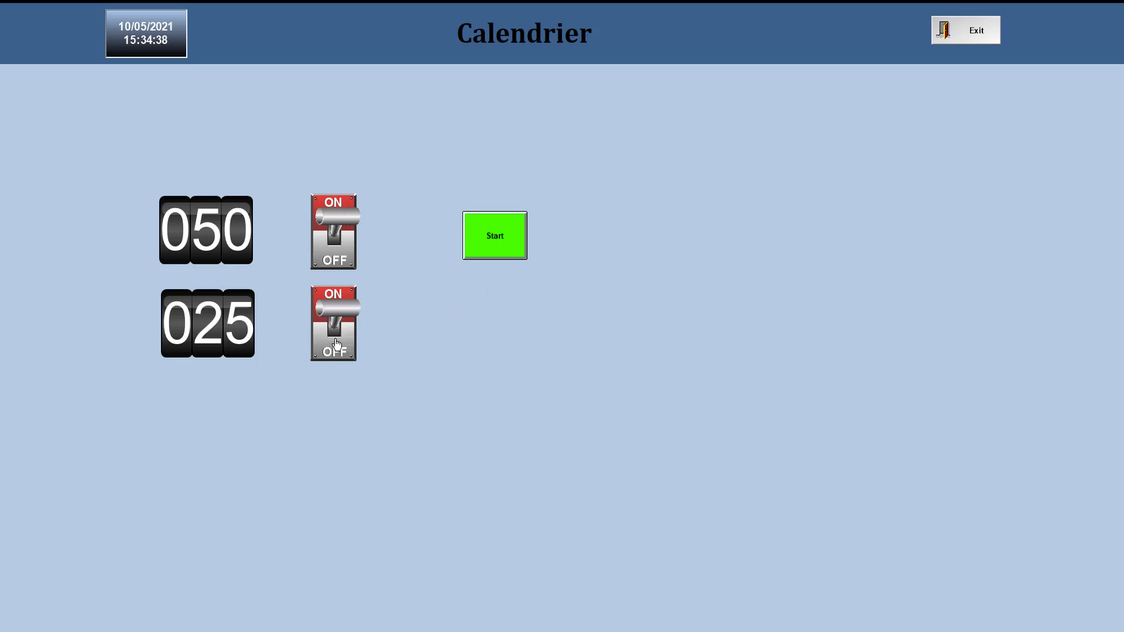
click(337, 344)
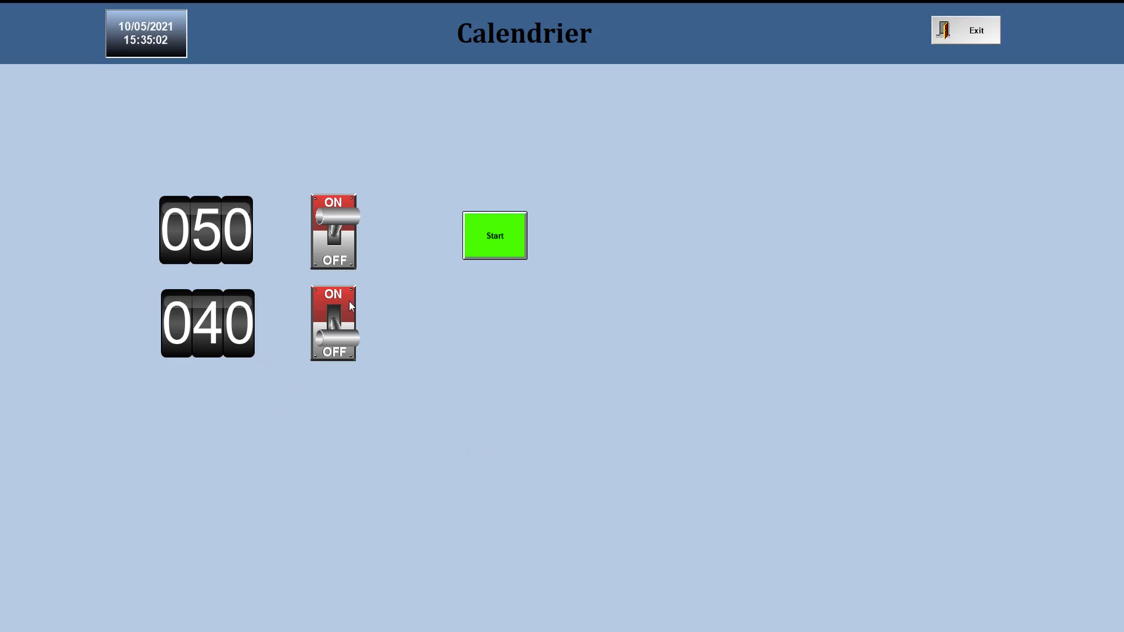
click(335, 347)
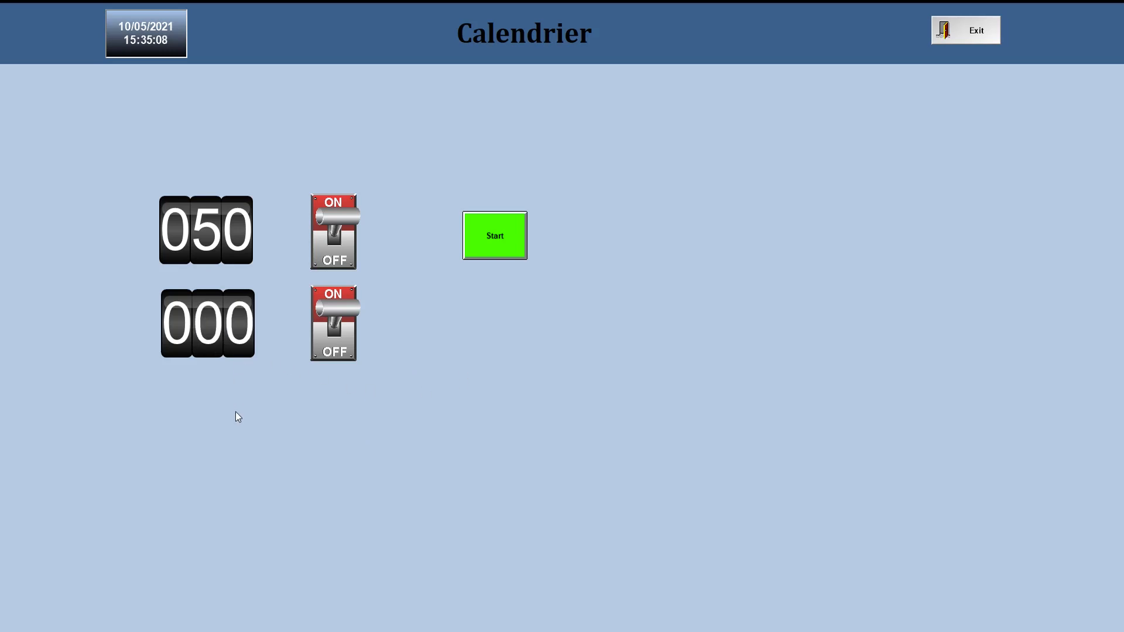
Retest Start with the upper switch OFF and the lower switch ON, and return the upper switch to ON.
click(336, 241)
click(496, 248)
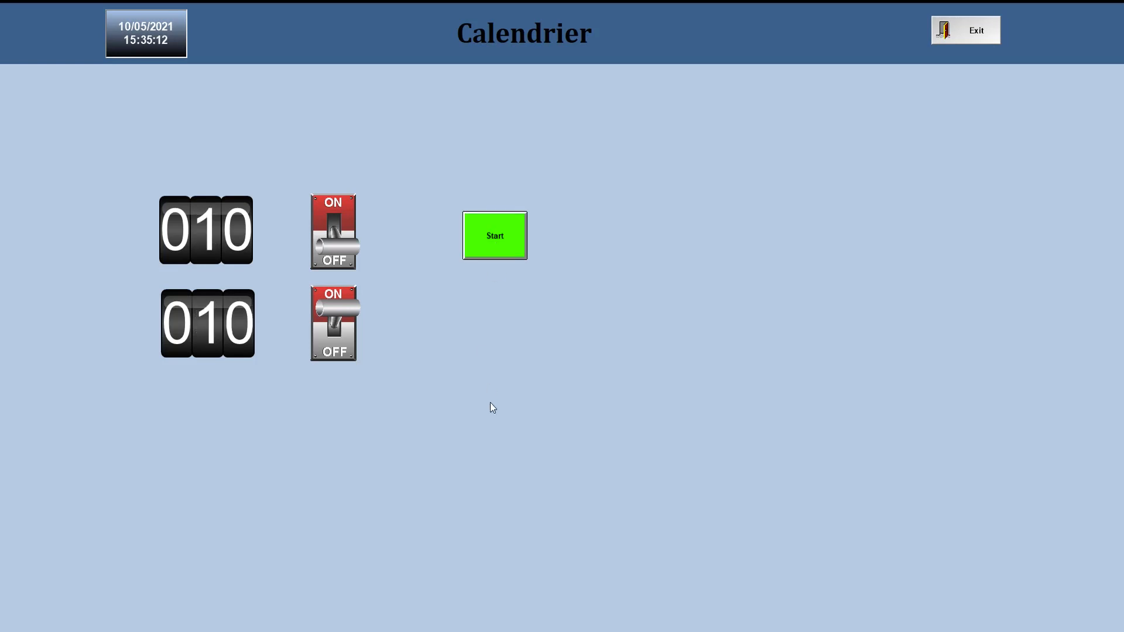
click(350, 249)
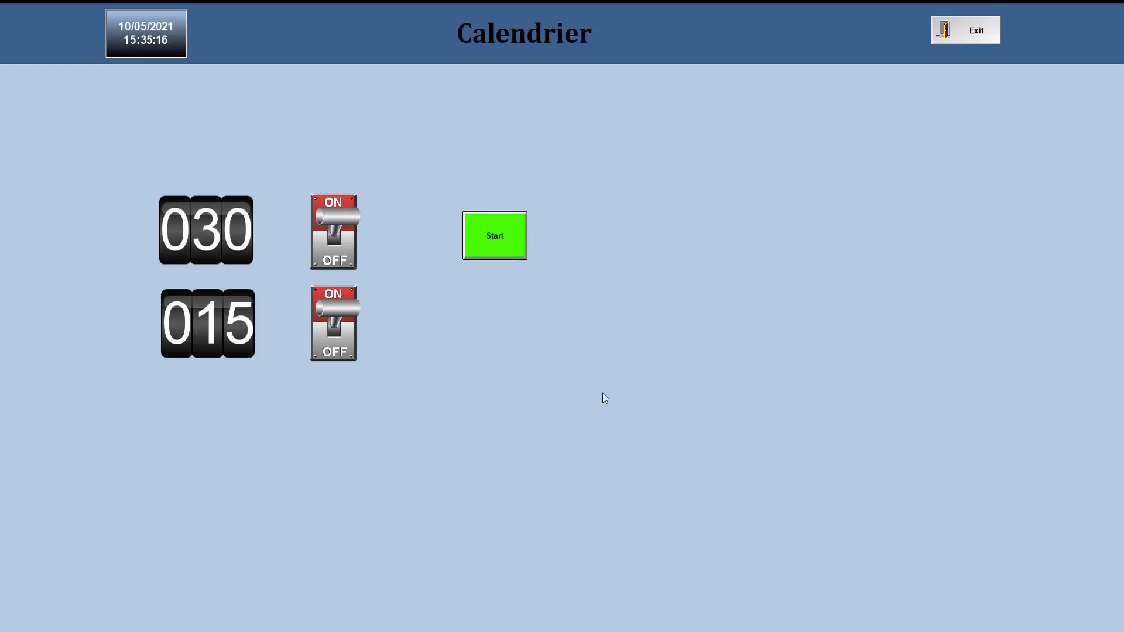